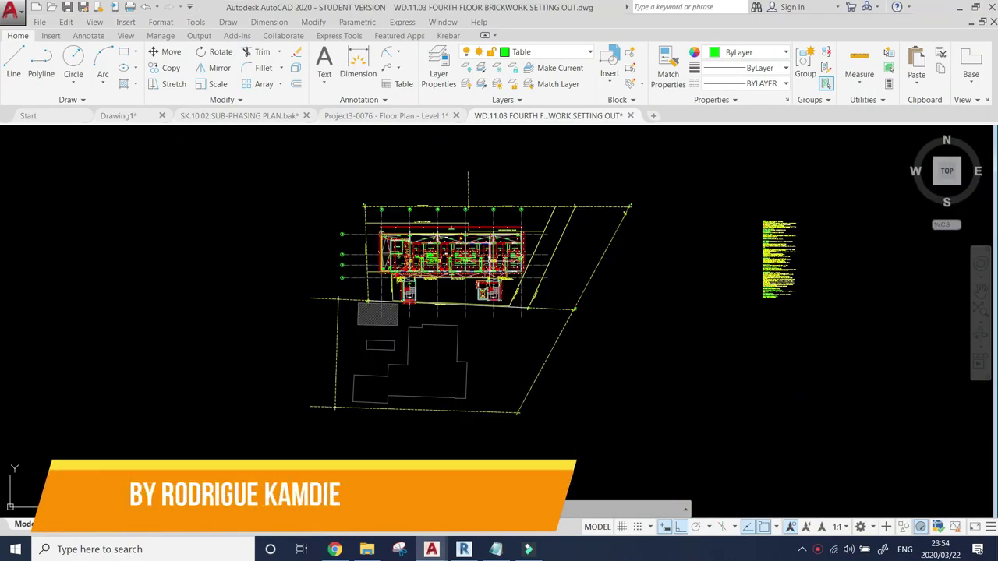
- Zoom around the floor plan, then start a block count of selected blocks with LC
scroll(492, 258, "up", 5)
scroll(511, 263, "down", 3)
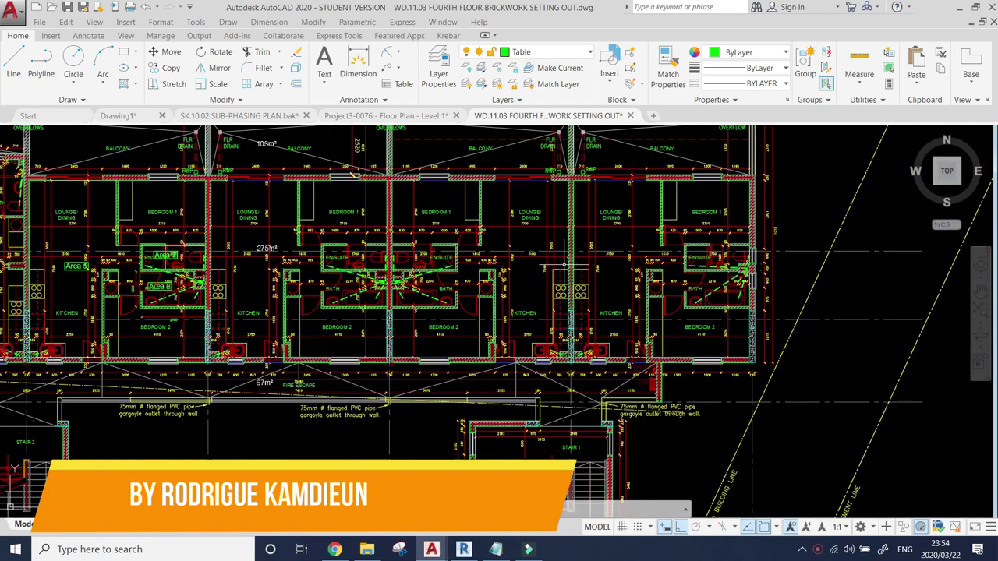
scroll(516, 265, "down", 3)
scroll(516, 266, "up", 1)
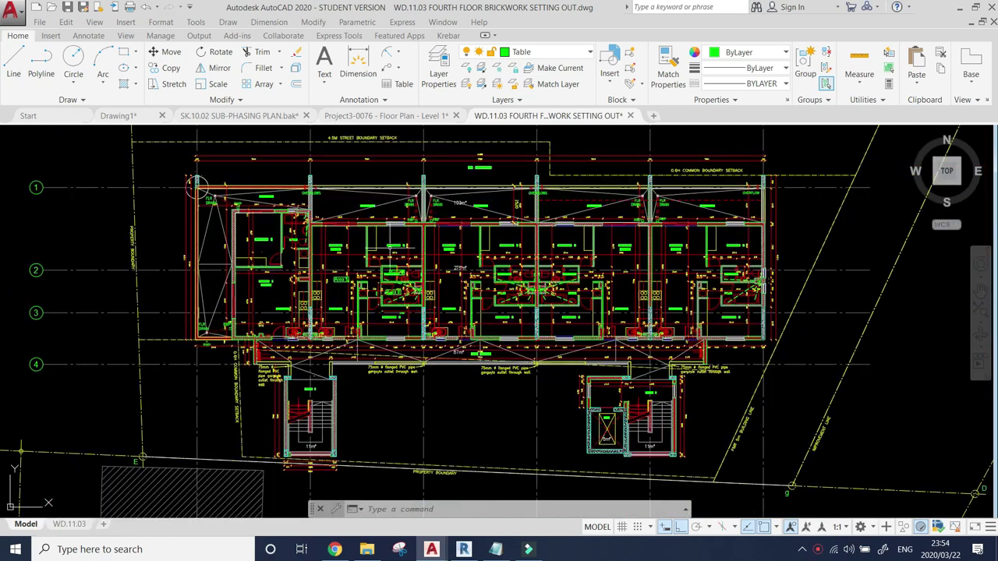
scroll(415, 252, "up", 4)
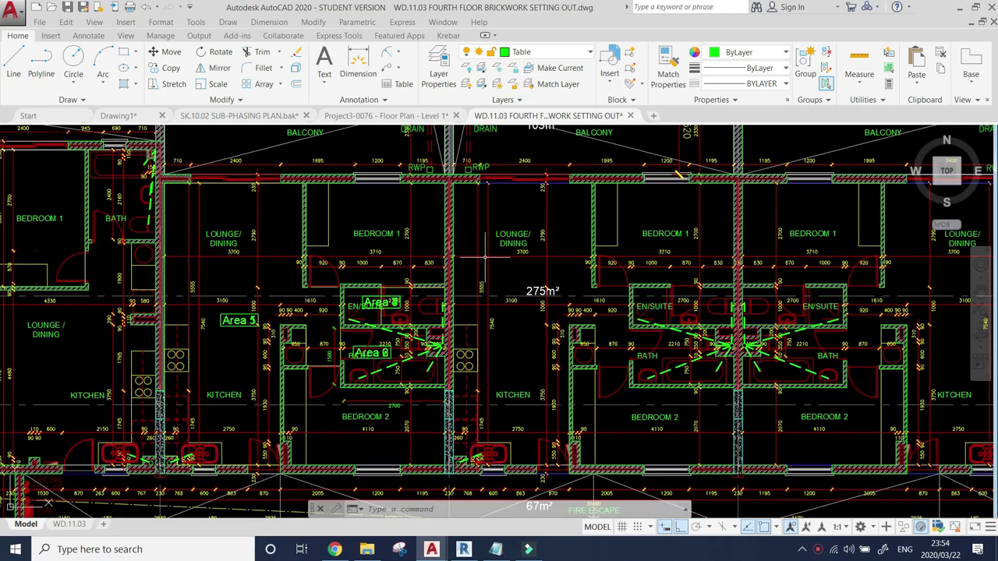
scroll(485, 257, "down", 2)
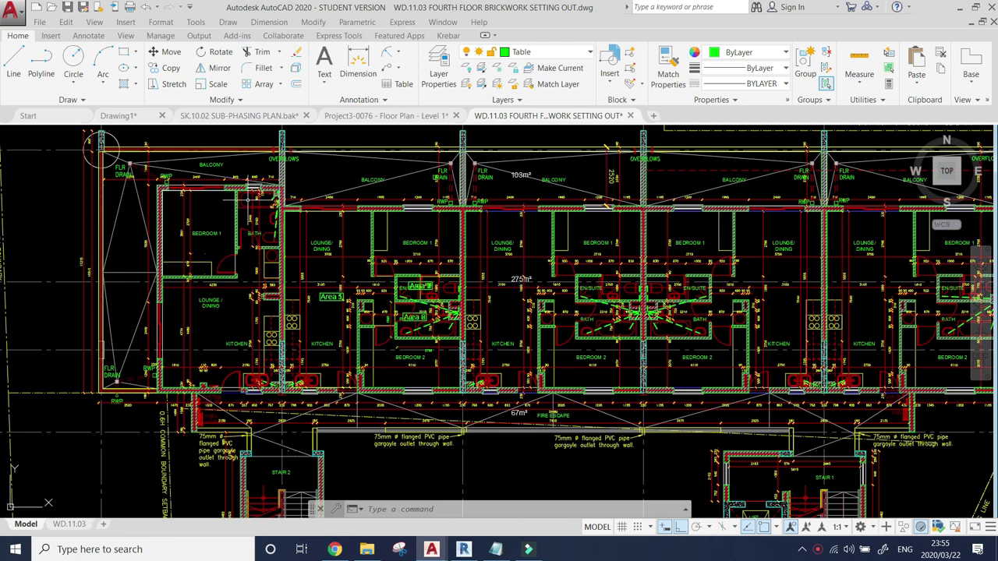
scroll(250, 203, "up", 2)
scroll(309, 259, "down", 4)
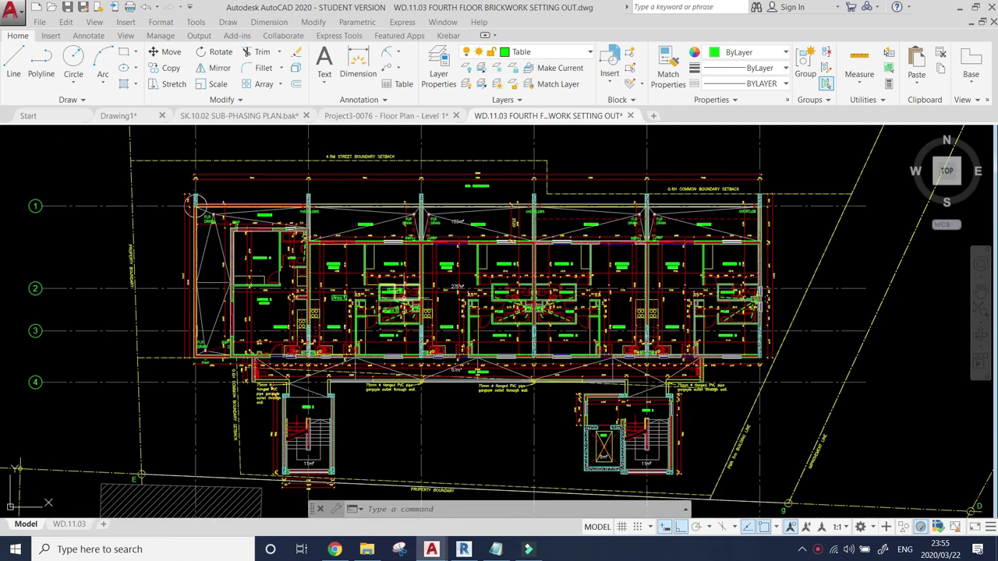
mouse_move(322, 295)
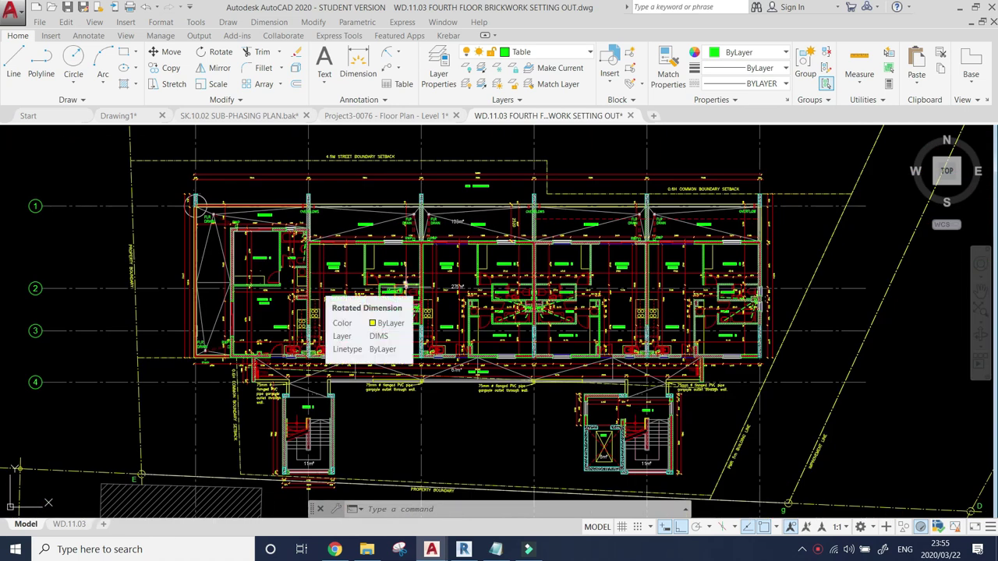
scroll(472, 300, "up", 4)
scroll(468, 304, "down", 4)
scroll(464, 308, "up", 2)
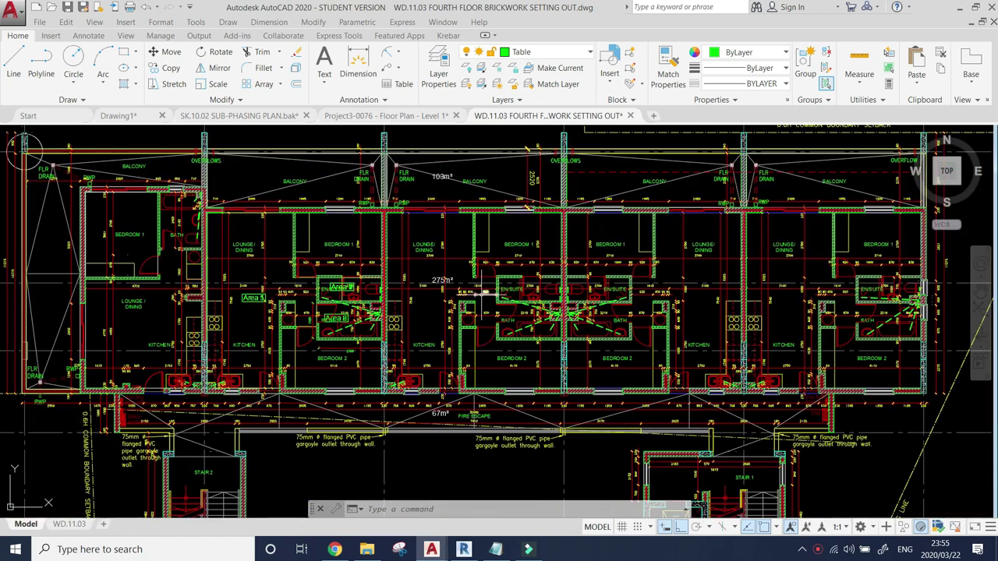
scroll(462, 314, "up", 2)
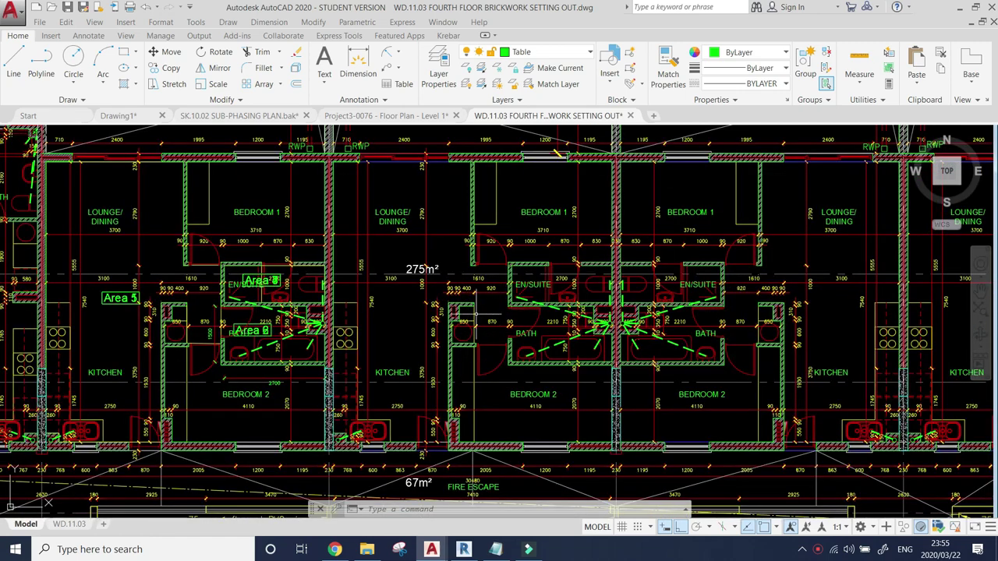
scroll(476, 313, "down", 2)
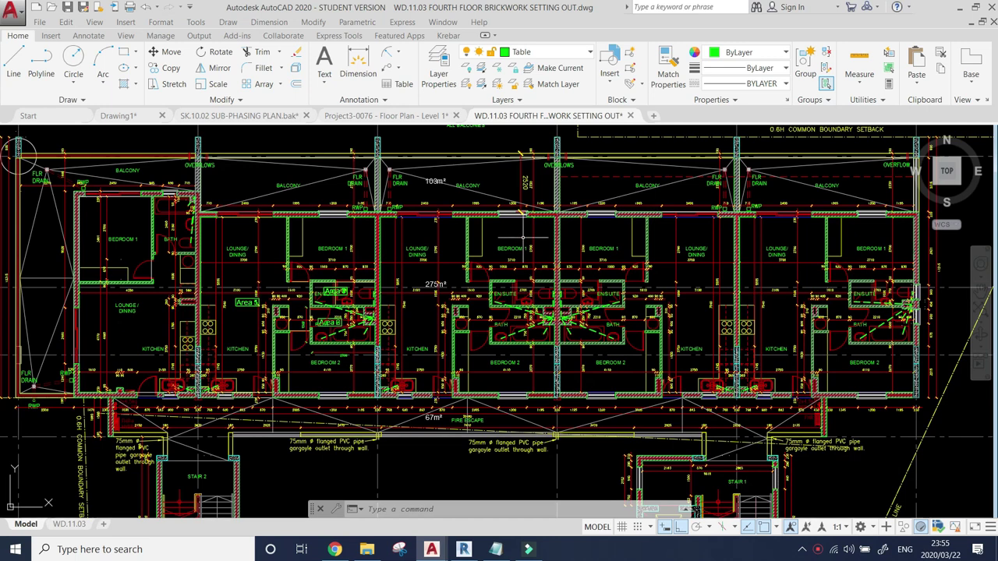
scroll(489, 274, "up", 2)
scroll(488, 274, "up", 1)
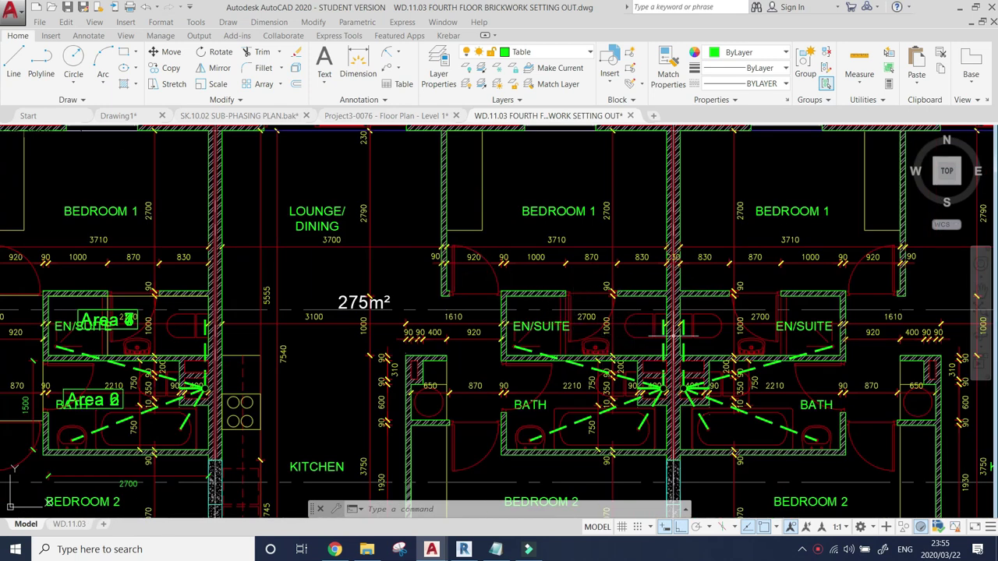
scroll(465, 284, "down", 3)
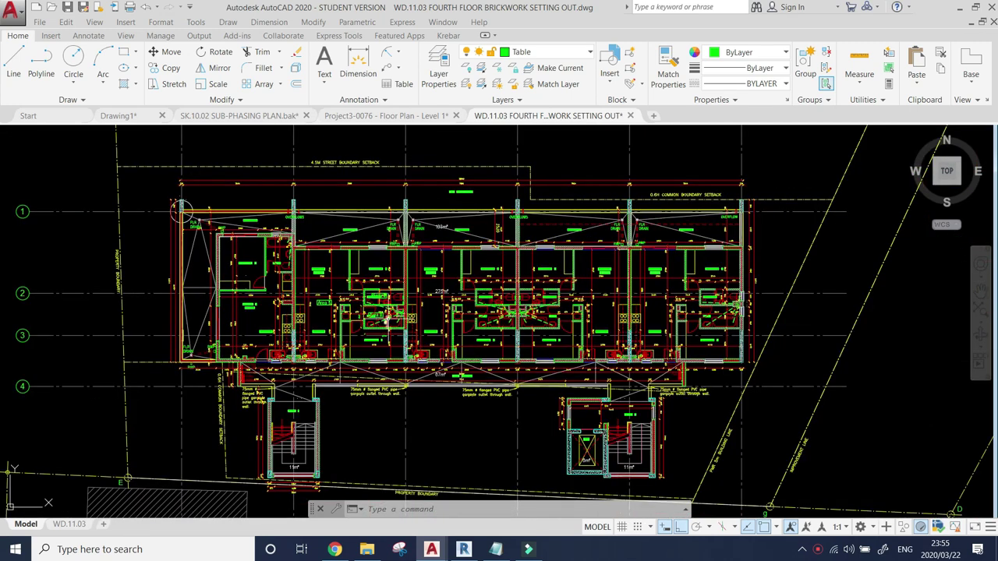
scroll(479, 314, "up", 2)
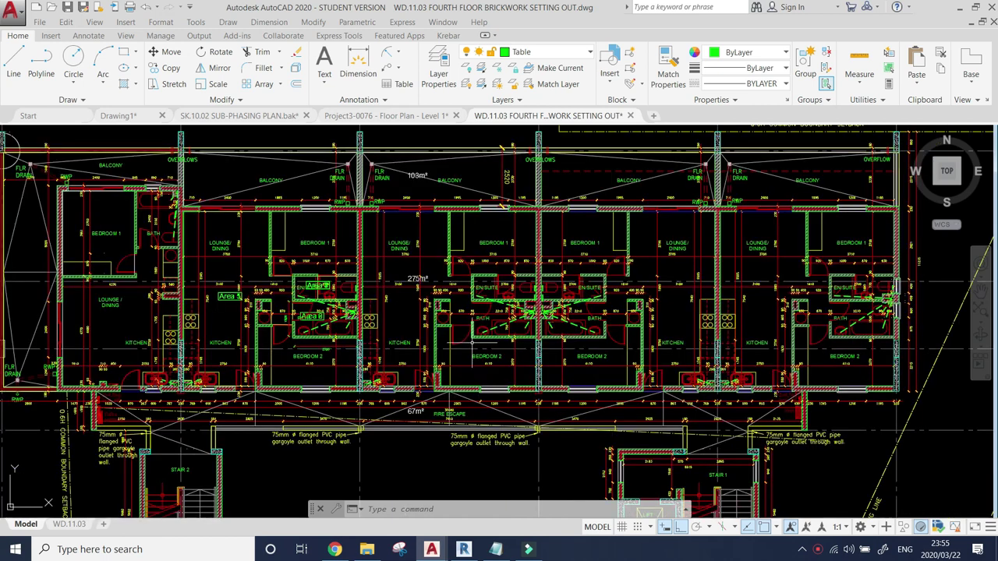
scroll(483, 308, "down", 2)
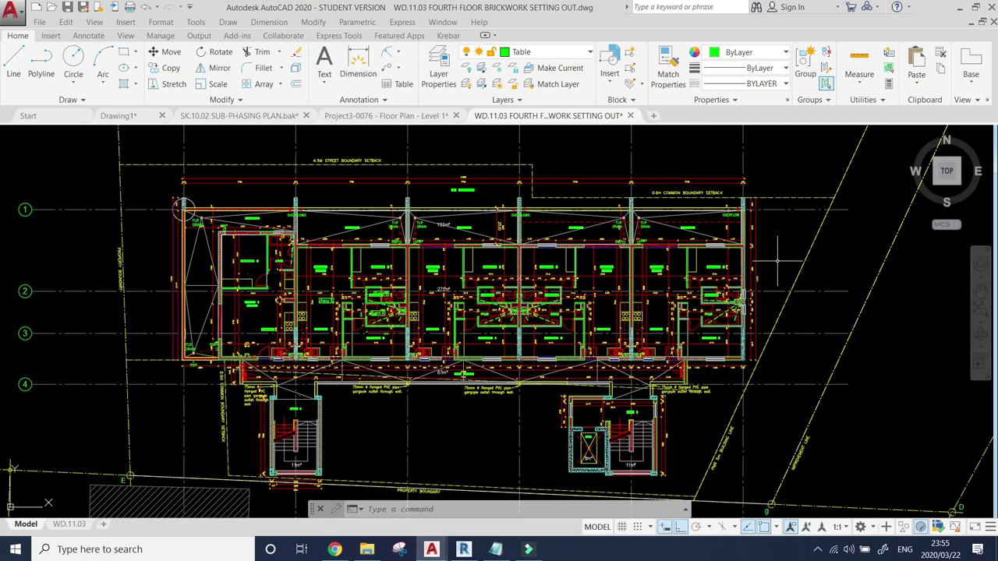
scroll(560, 322, "down", 2)
scroll(669, 299, "up", 2)
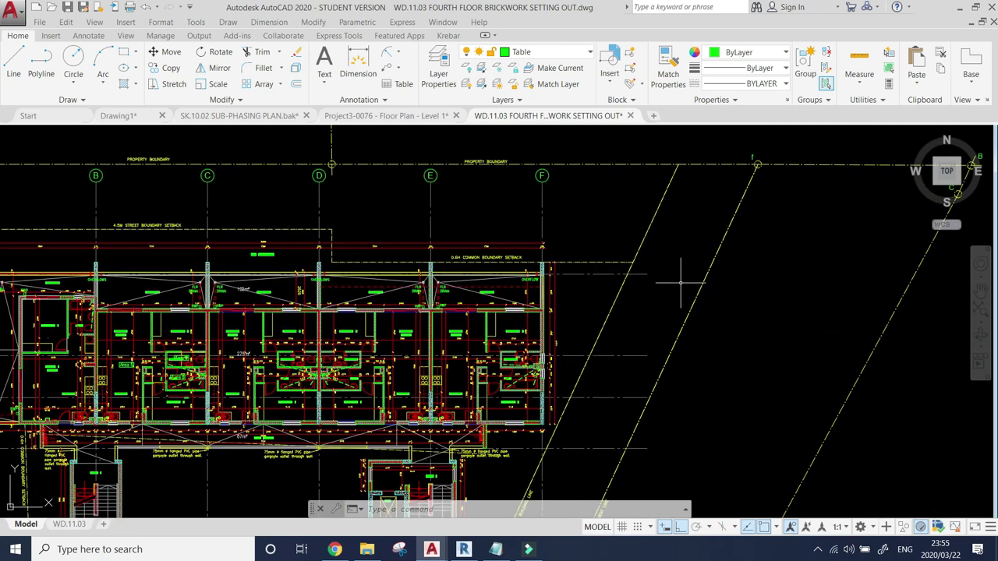
scroll(540, 333, "down", 2)
scroll(559, 328, "up", 4)
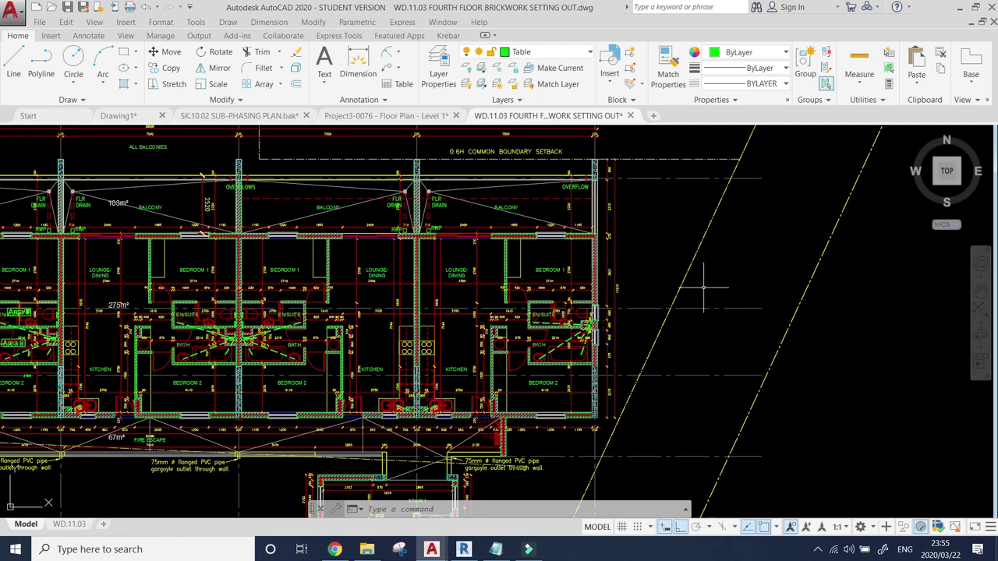
type("blc")
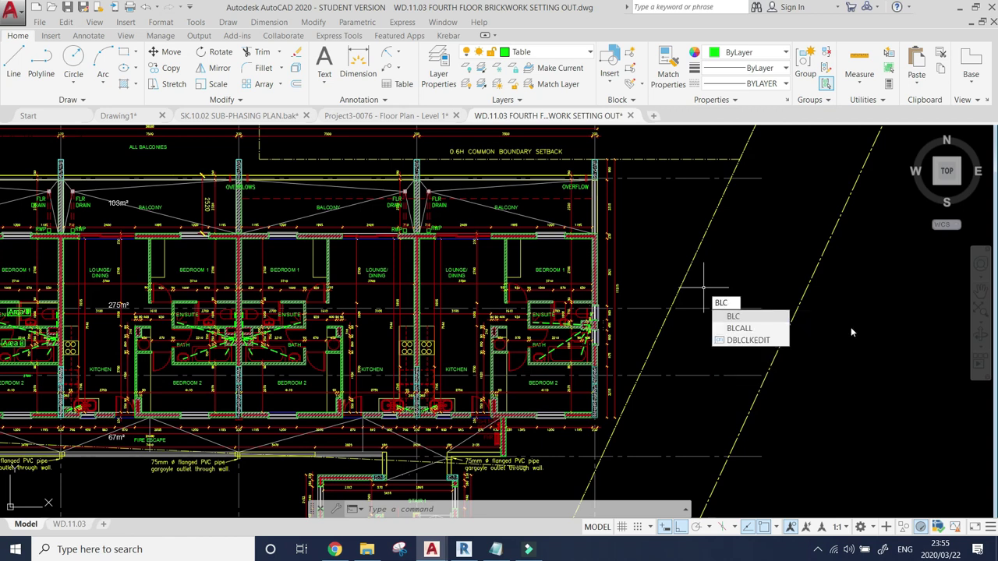
key("Return")
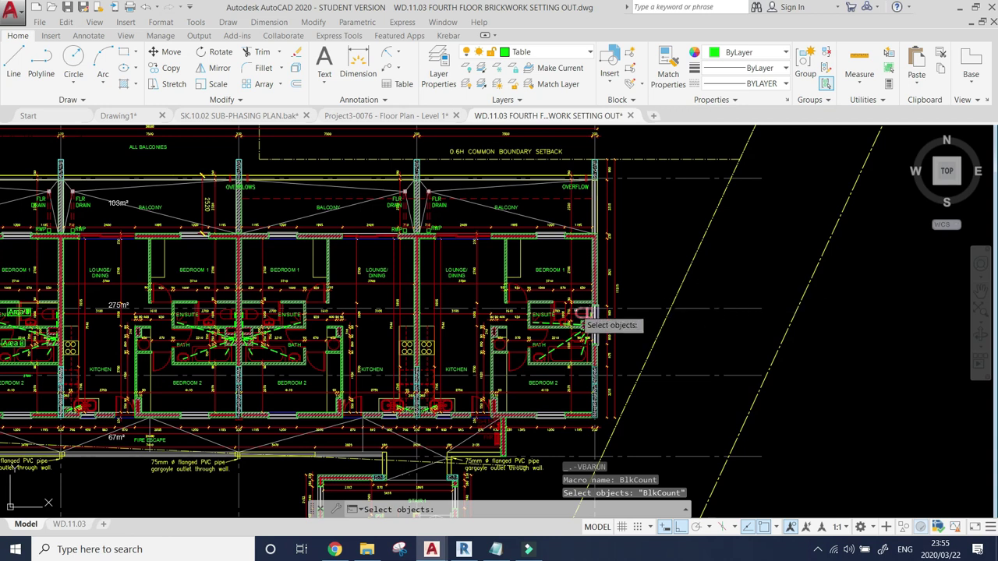
- Pick the en-suite toilet, washbasin, door and a fourth fixture for the count
scroll(581, 320, "up", 6)
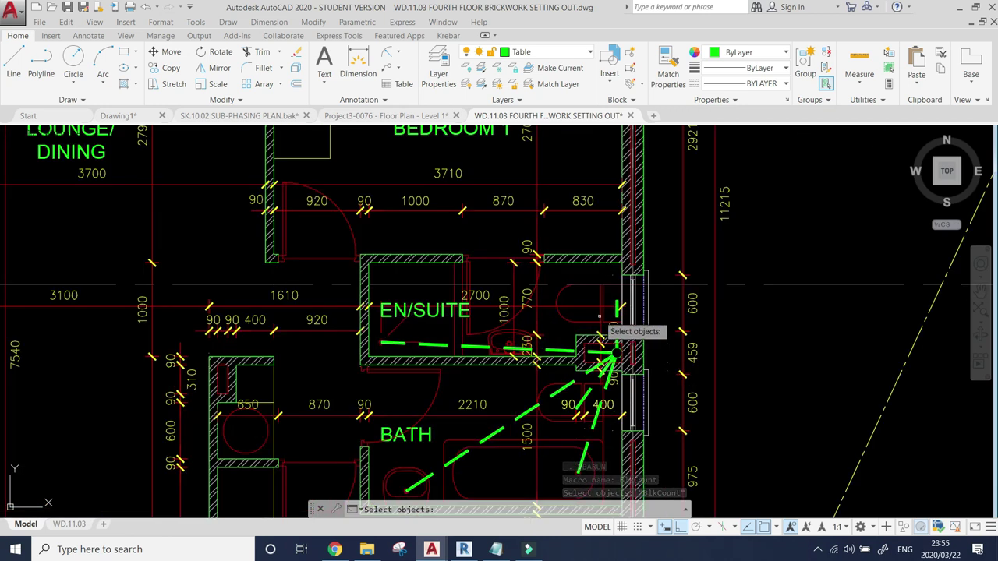
left_click(604, 317)
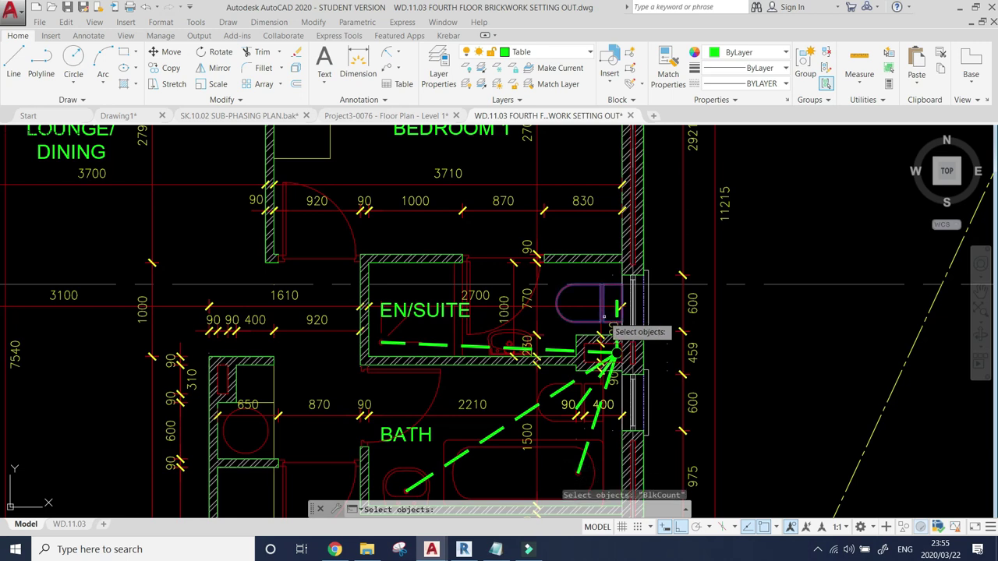
left_click(521, 334)
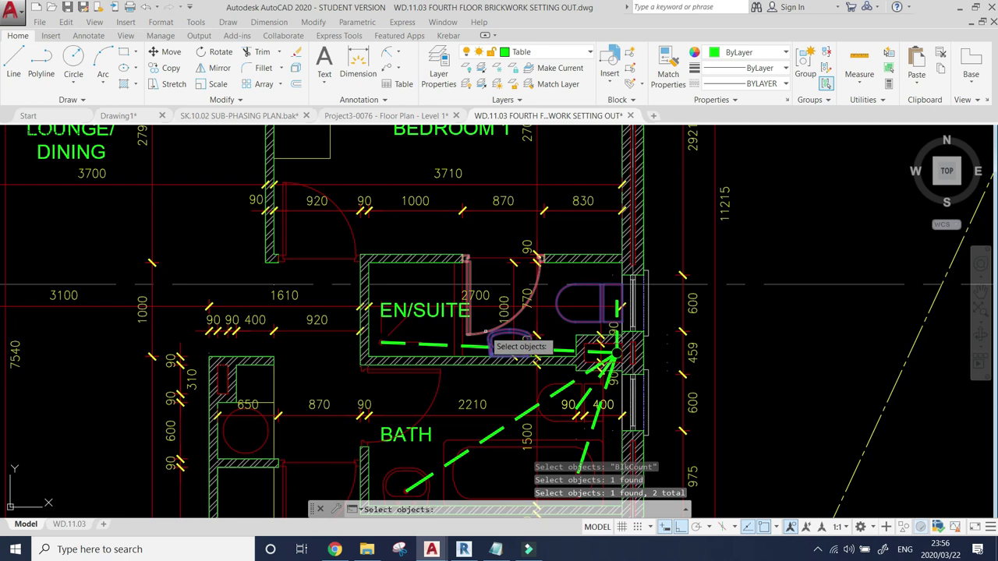
left_click(482, 335)
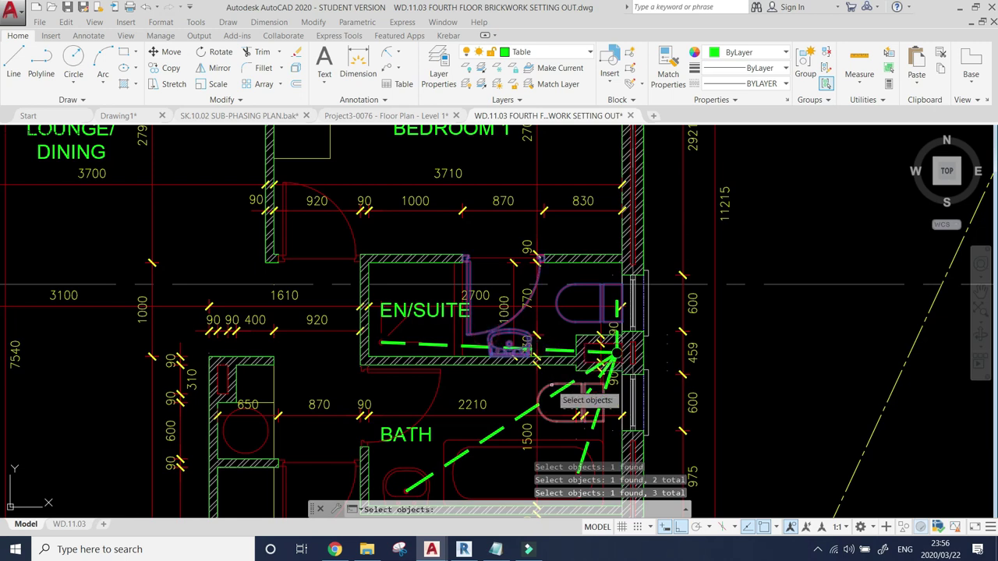
left_click(577, 389)
scroll(538, 335, "down", 3)
scroll(538, 336, "up", 3)
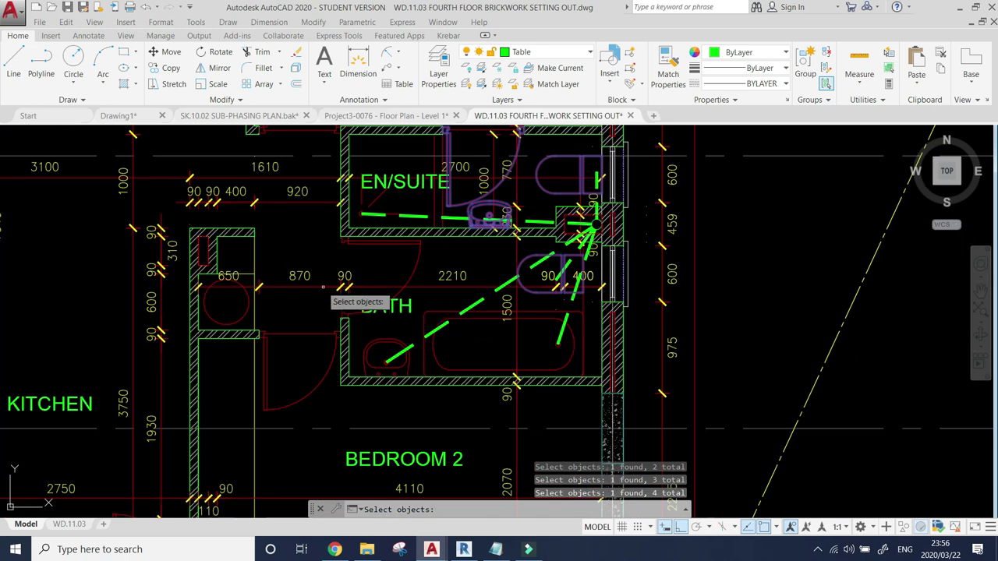
- Window-select the bathroom fixtures, then add the bathroom door and another fixture
left_click(313, 265)
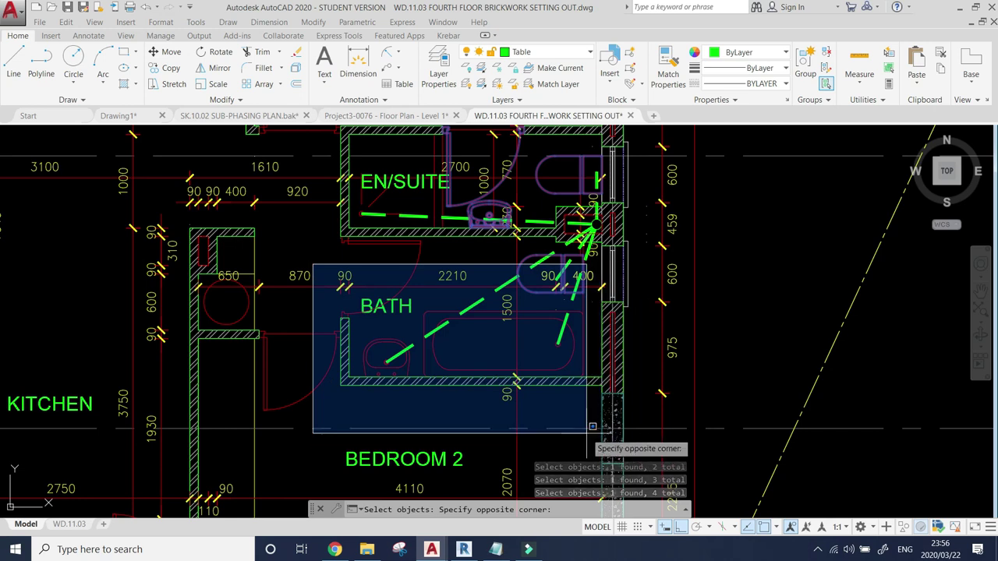
left_click(613, 458)
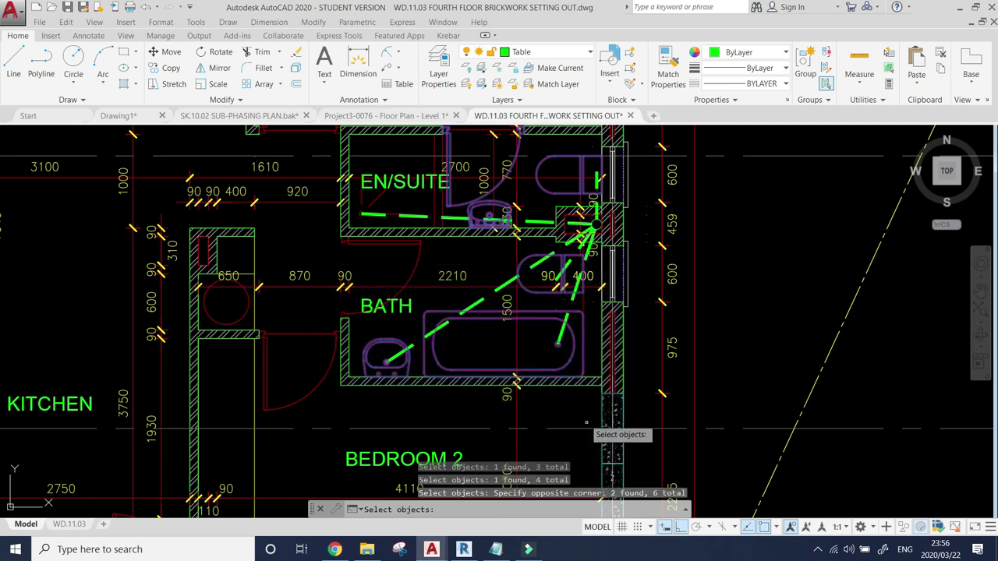
left_click(331, 357)
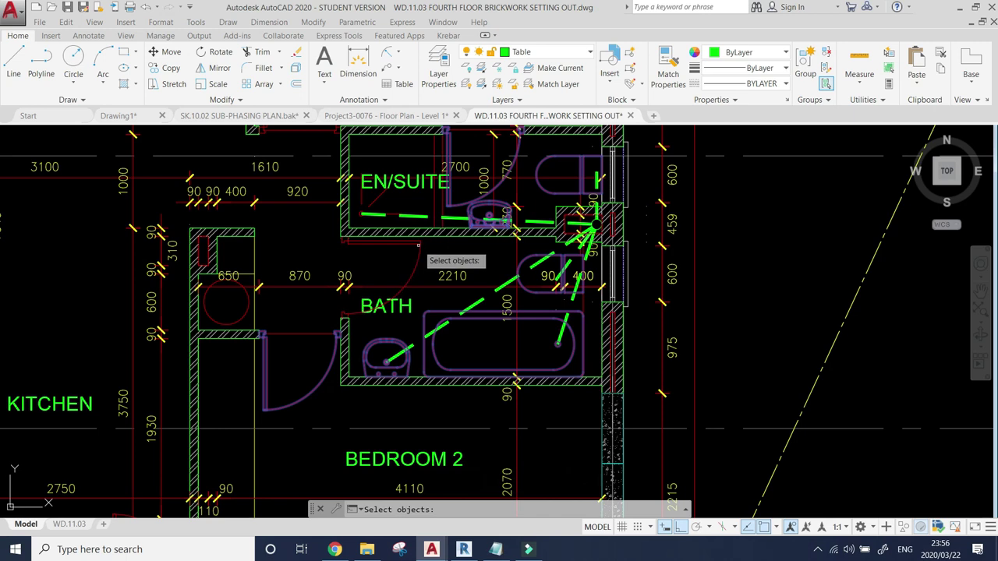
key("Escape")
left_click(417, 242)
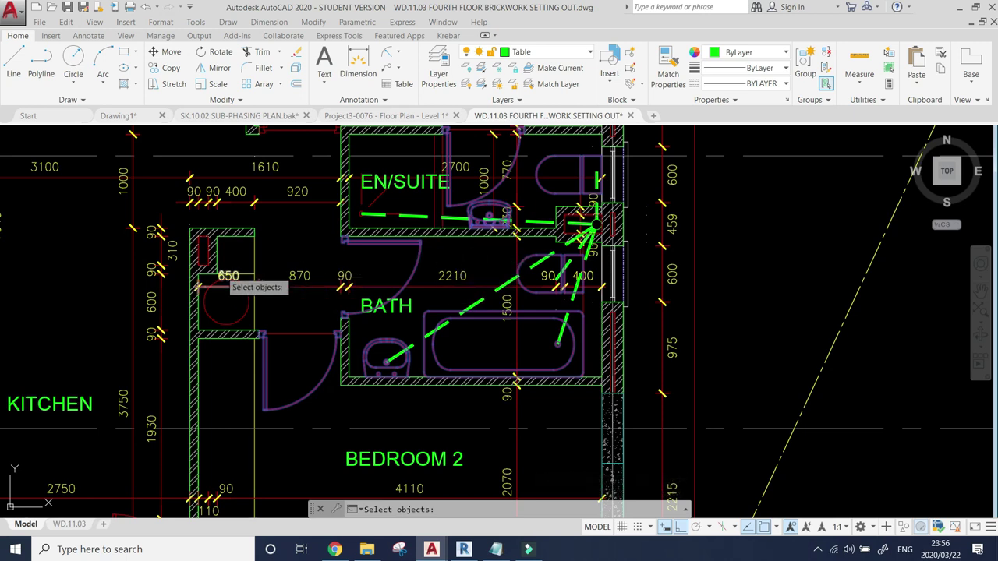
left_click(468, 234)
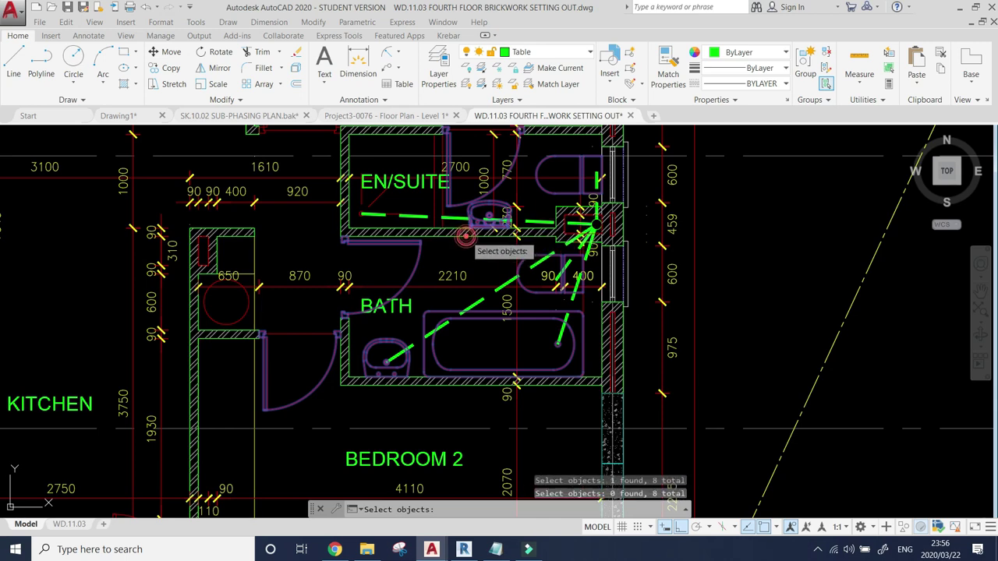
left_click(463, 232)
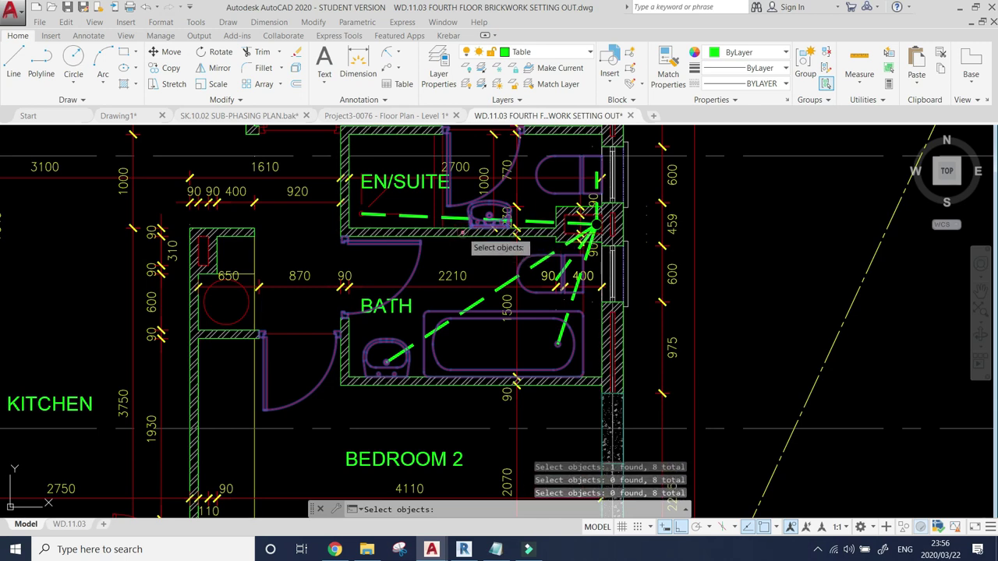
- Add another fixture, both kitchen sinks and both hobs to the block count
scroll(499, 273, "down", 5)
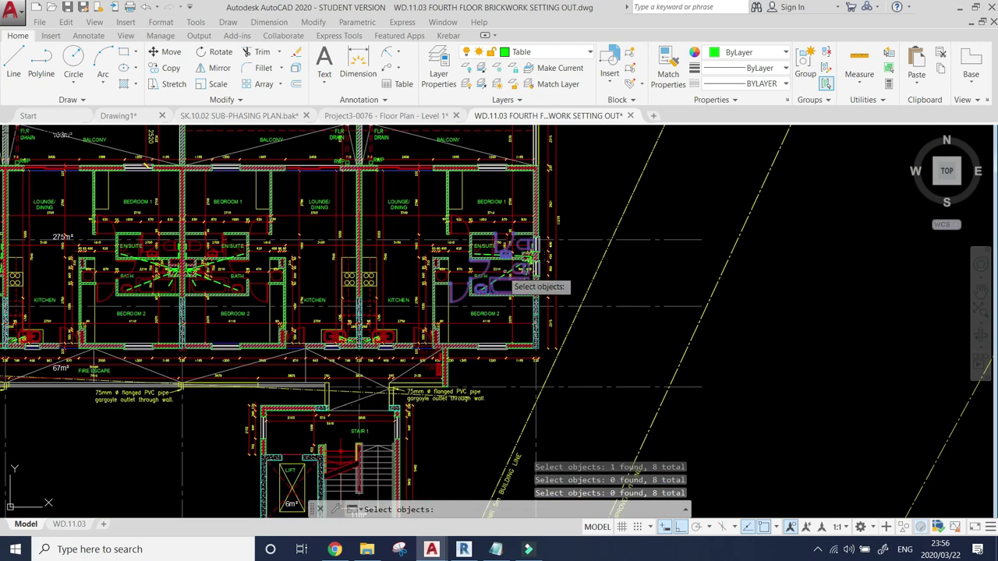
scroll(472, 246, "up", 2)
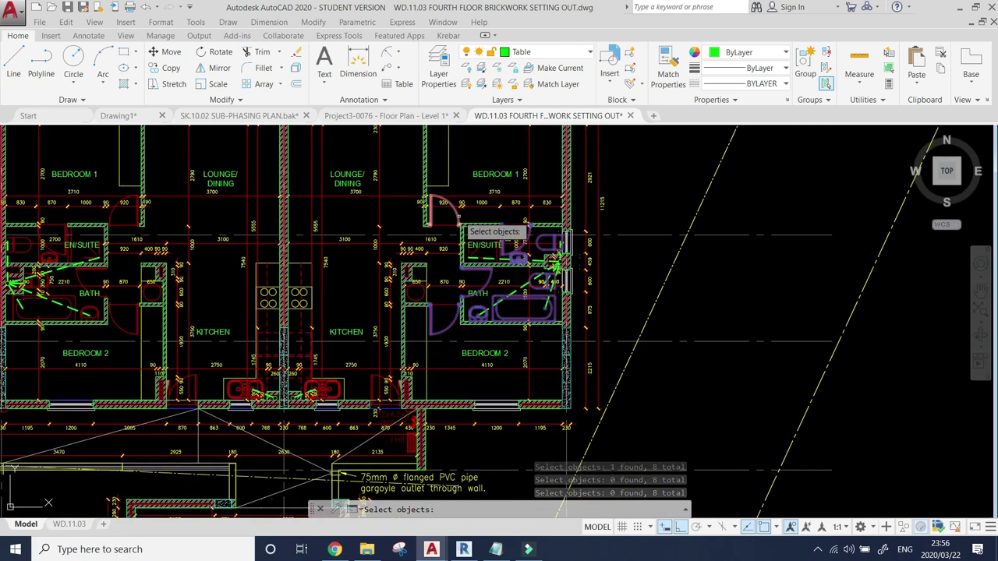
left_click(468, 219)
scroll(535, 217, "down", 4)
scroll(445, 261, "up", 2)
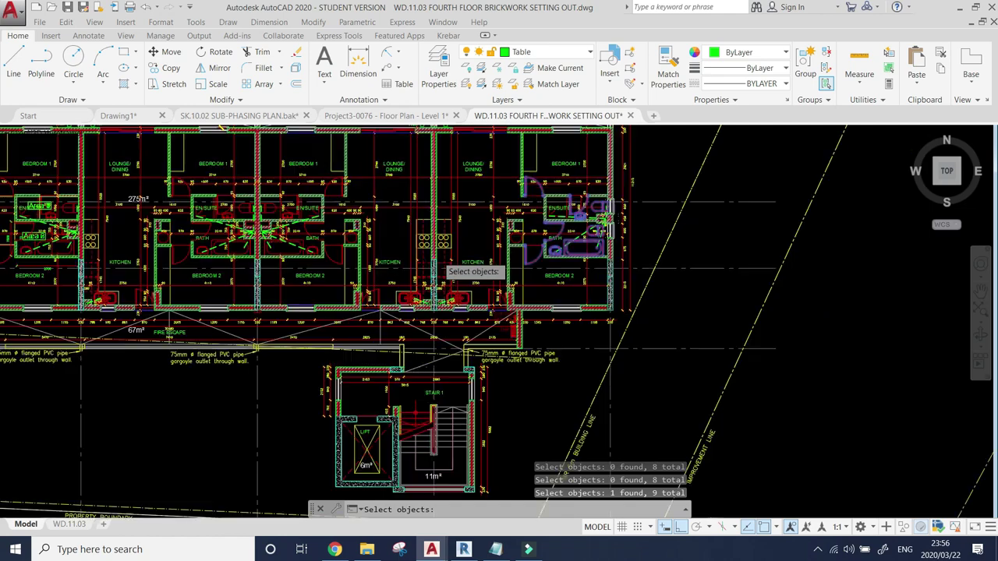
scroll(468, 312, "up", 4)
left_click(554, 413)
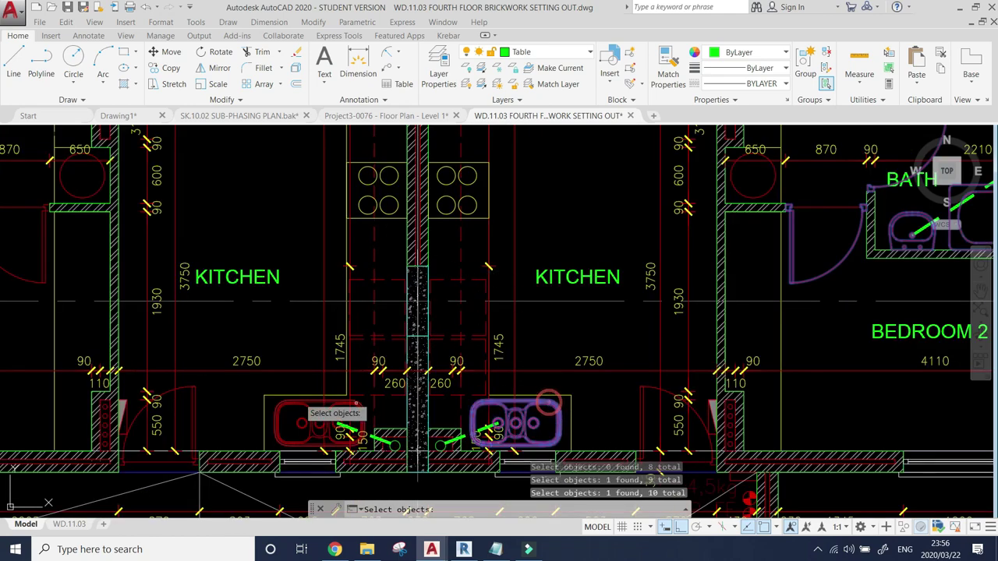
left_click(308, 413)
scroll(458, 328, "down", 3)
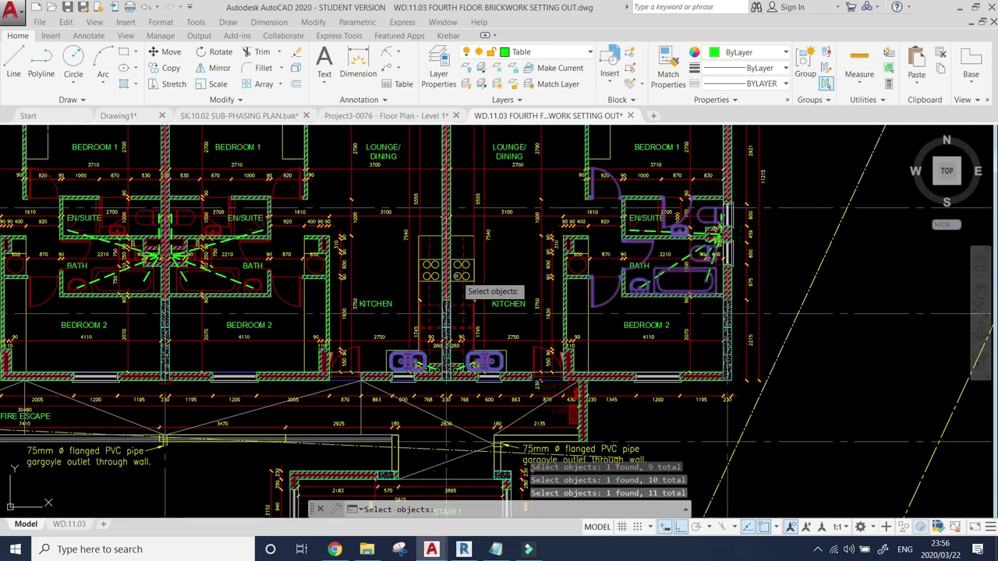
scroll(456, 276, "up", 3)
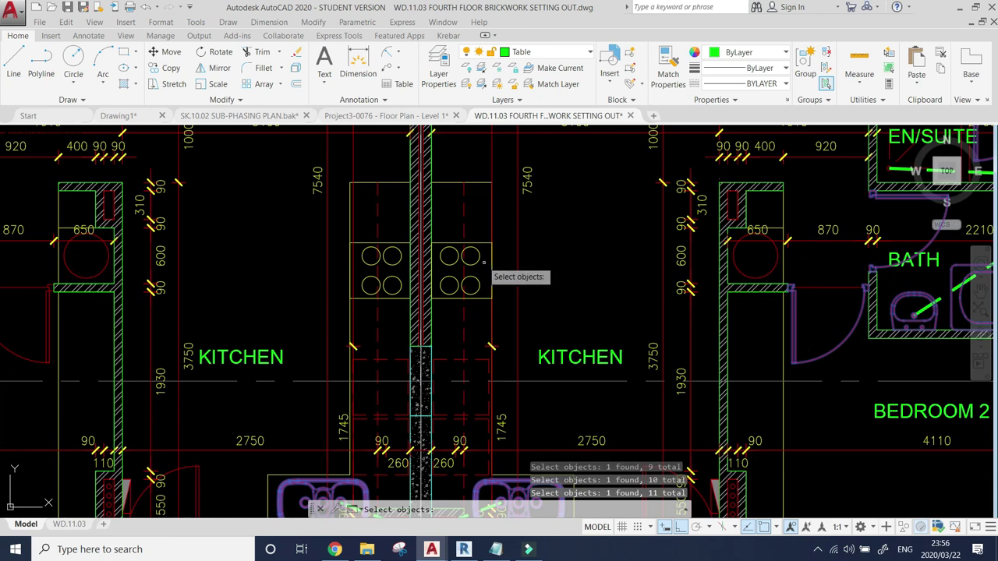
left_click(478, 259)
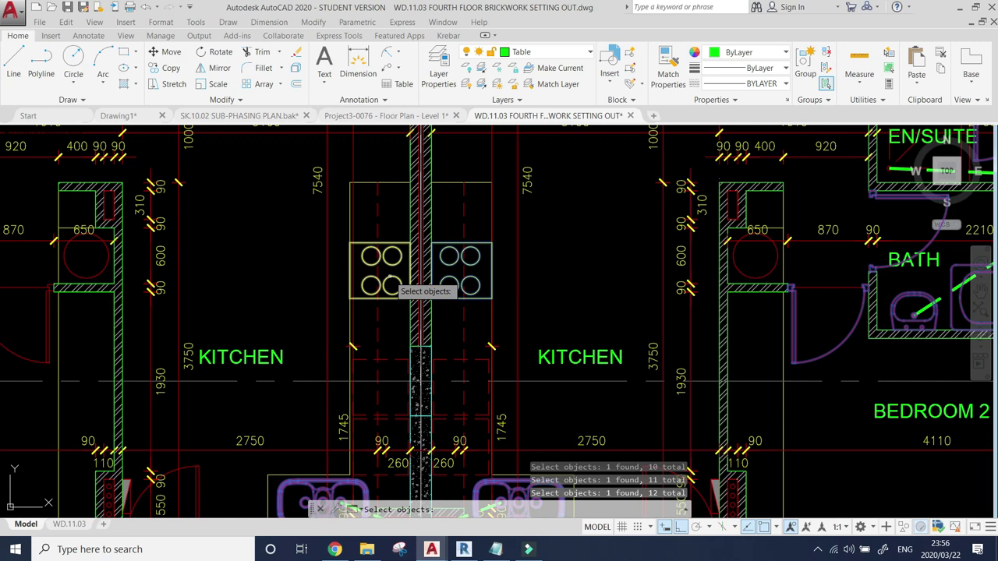
left_click(390, 279)
- Add the doors, toilet, bathtub and EN/SUITE basin, door and toilet, then finish selecting
scroll(394, 273, "down", 5)
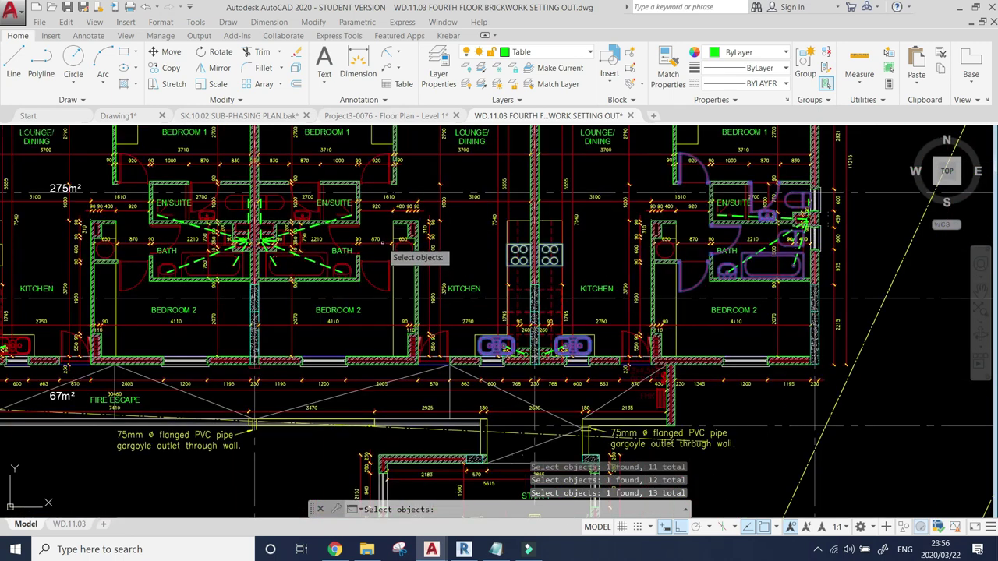
scroll(400, 265, "up", 3)
scroll(394, 183, "up", 3)
left_click(390, 170)
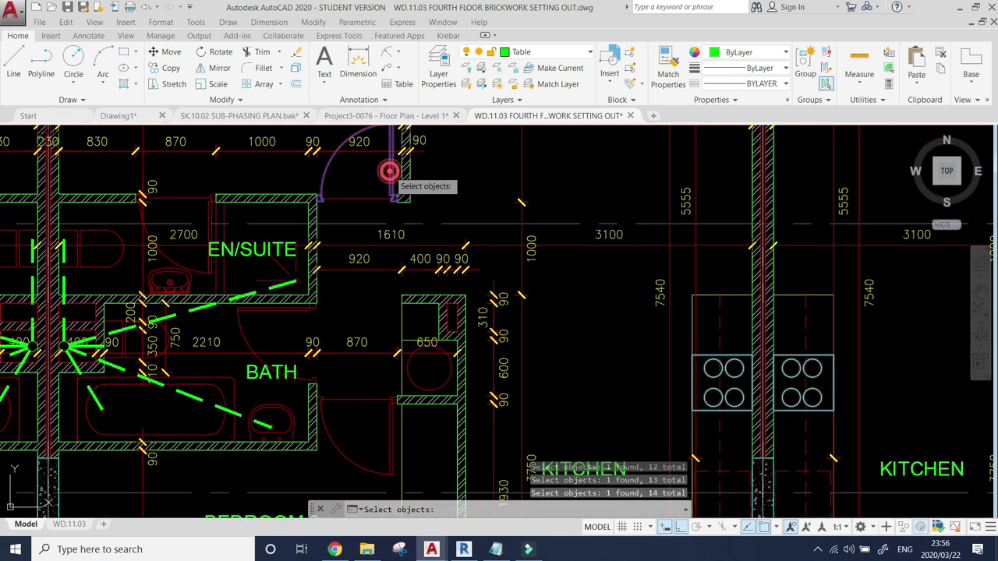
left_click(266, 310)
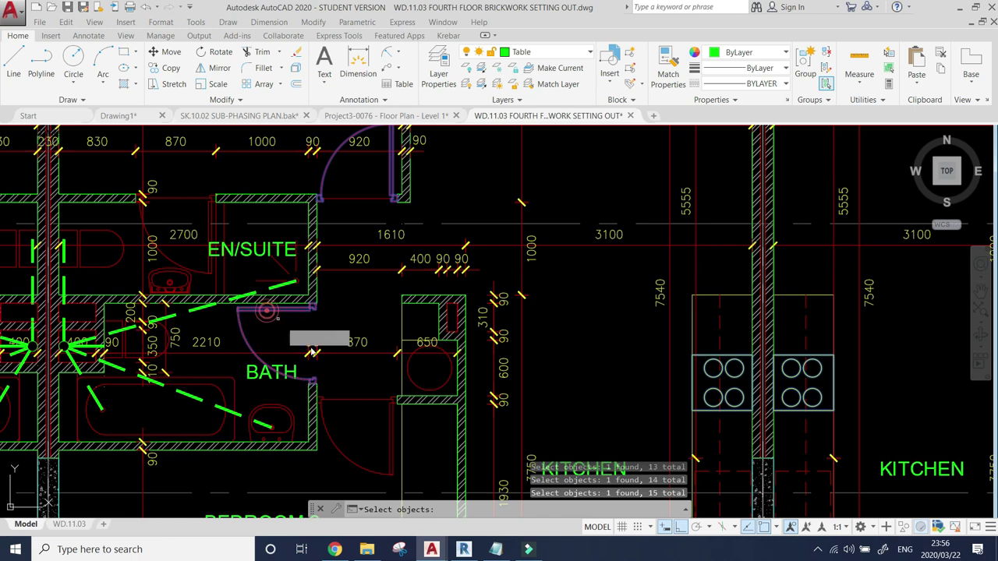
left_click(374, 426)
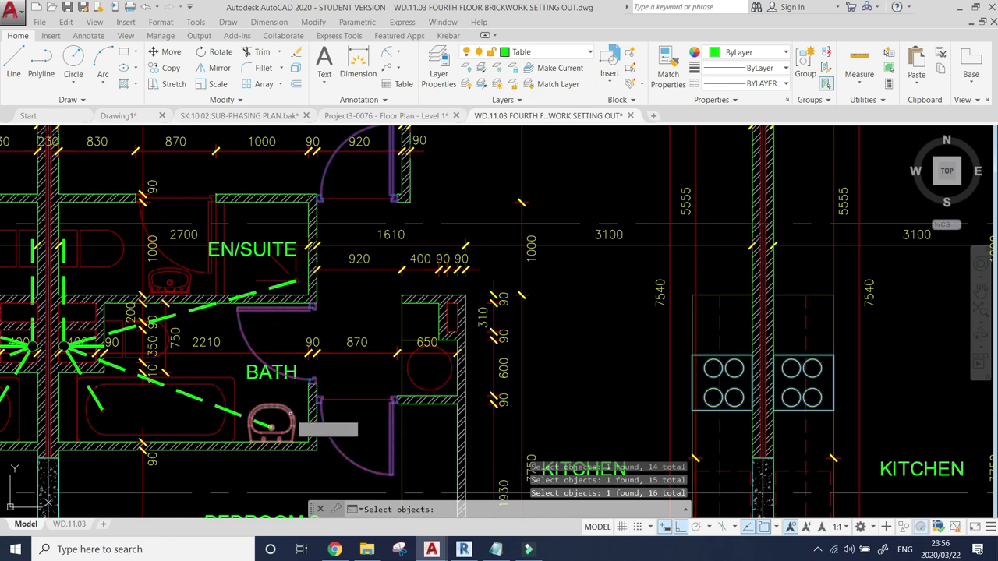
left_click(287, 412)
left_click(235, 383)
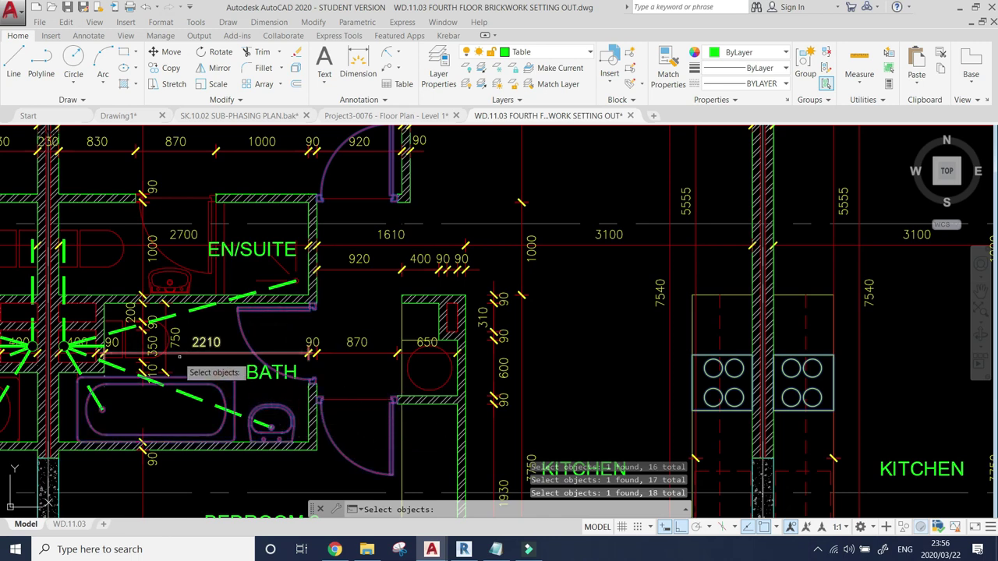
left_click(167, 331)
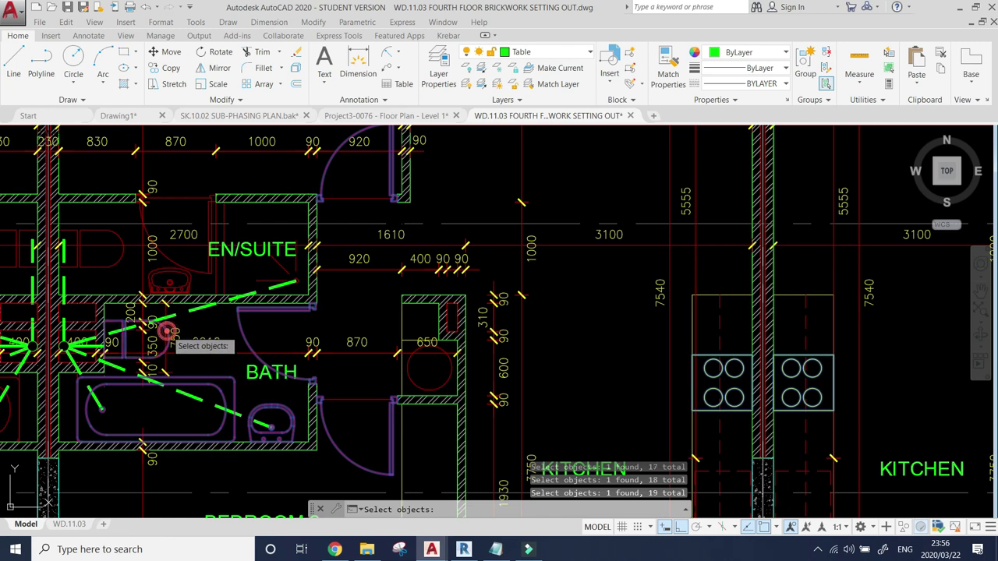
left_click(187, 273)
left_click(205, 271)
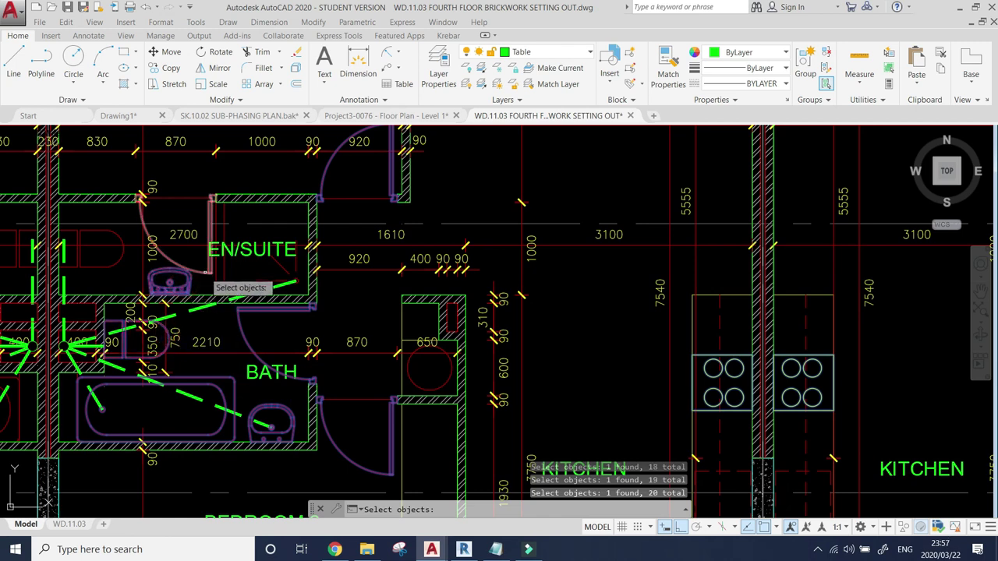
left_click(123, 254)
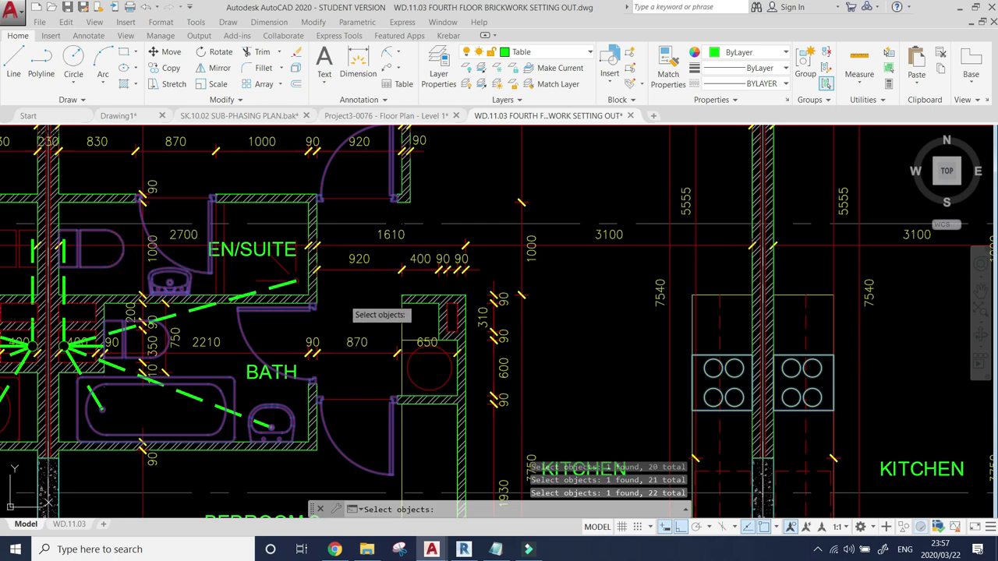
key("Return")
scroll(457, 312, "down", 8)
scroll(637, 320, "down", 2)
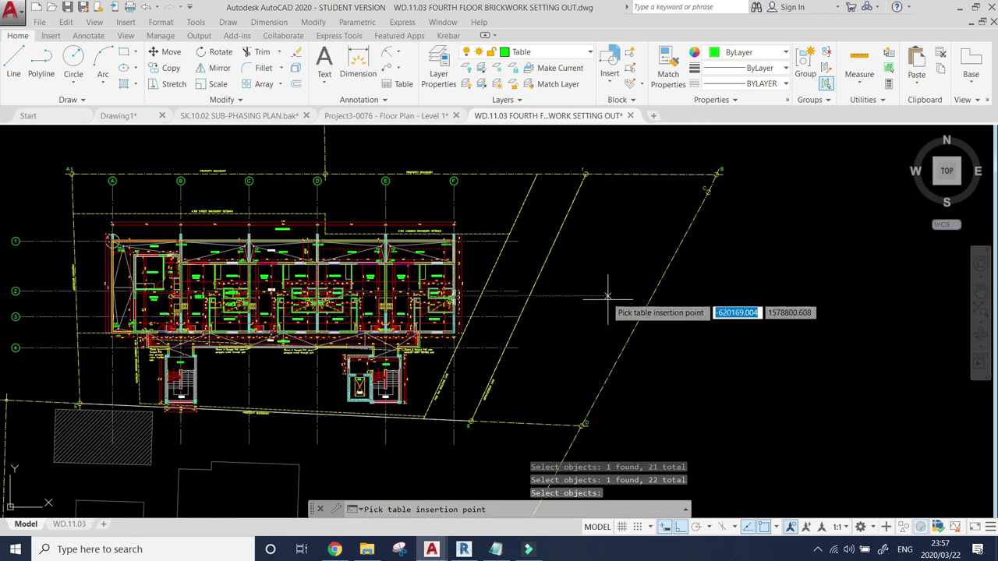
- Place the BLOCK COUNT table to the right of the floor plan
left_click(576, 243)
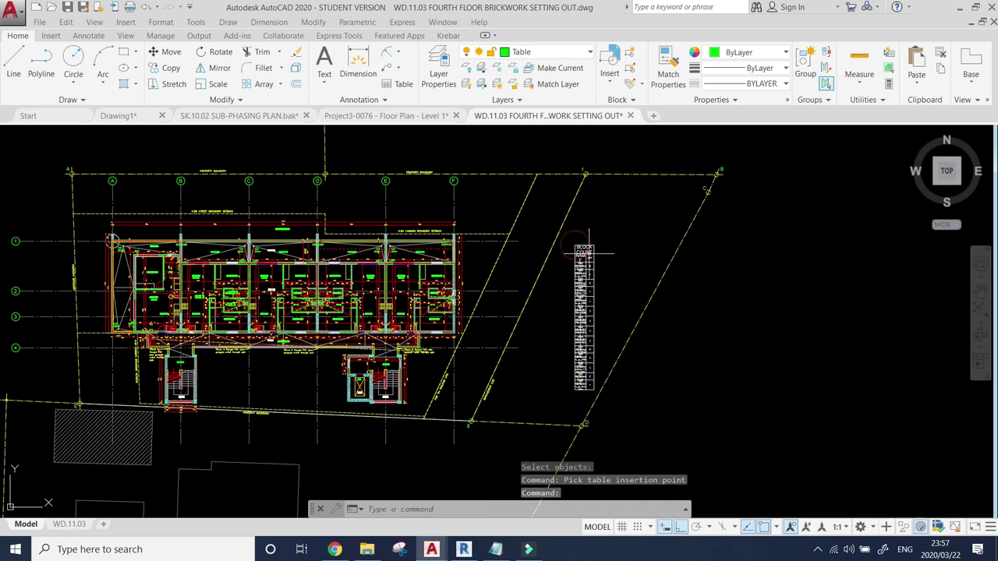
scroll(613, 279, "up", 5)
scroll(600, 234, "down", 1)
scroll(591, 216, "up", 5)
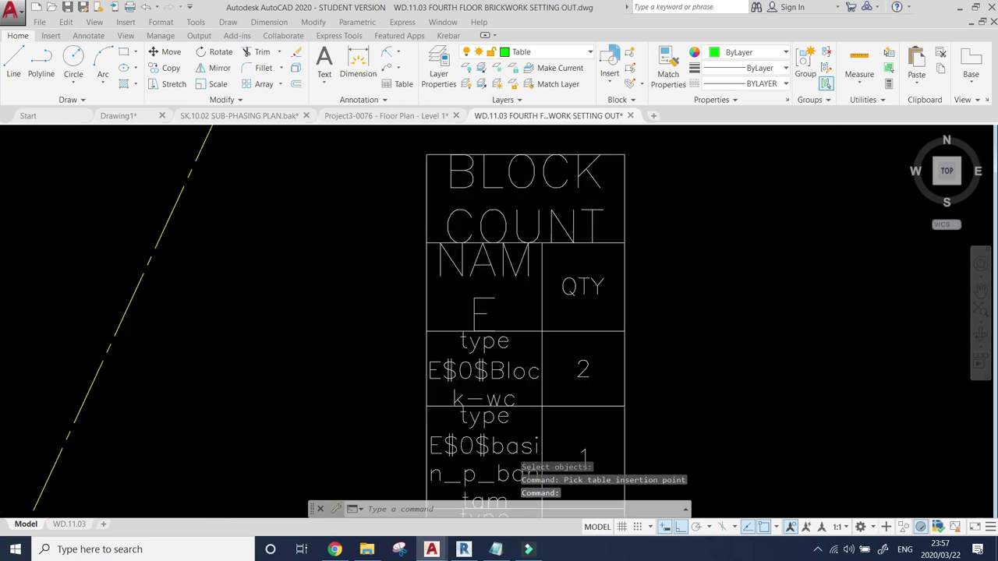
scroll(630, 174, "up", 2)
- Widen the BLOCK COUNT table so each block name fits on one line
left_click(646, 200)
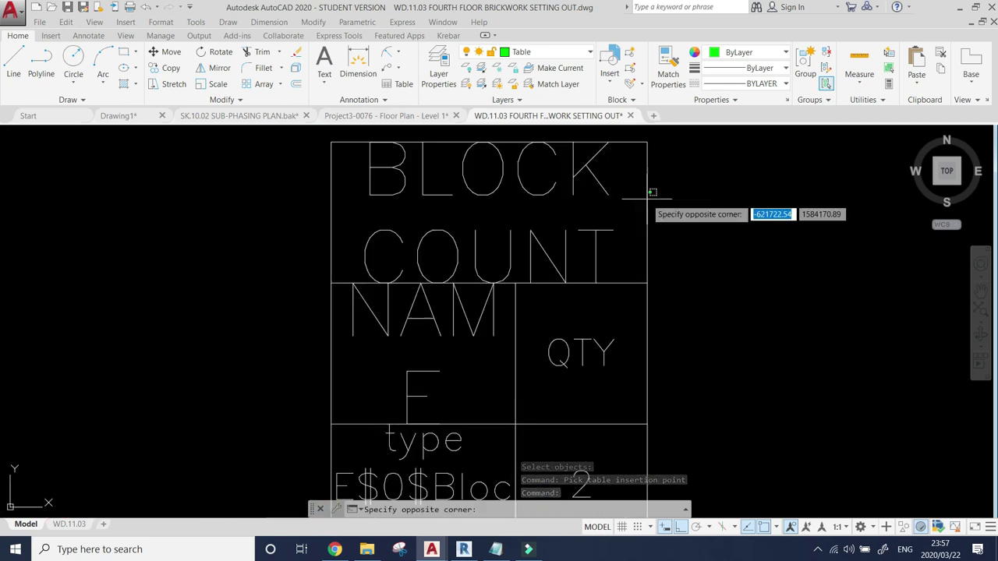
left_click(645, 194)
scroll(438, 222, "down", 3)
scroll(510, 198, "up", 3)
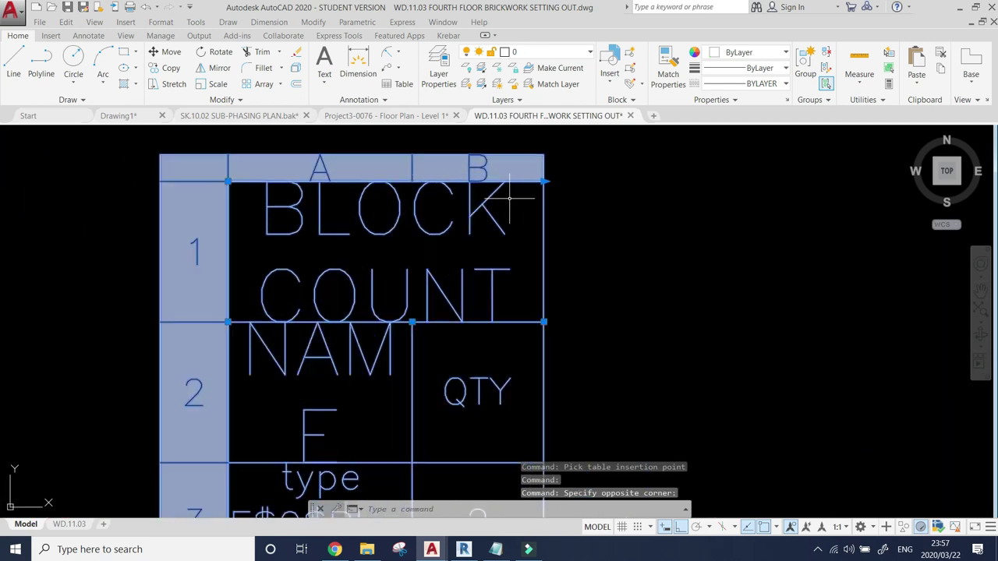
left_click(543, 181)
left_click(849, 198)
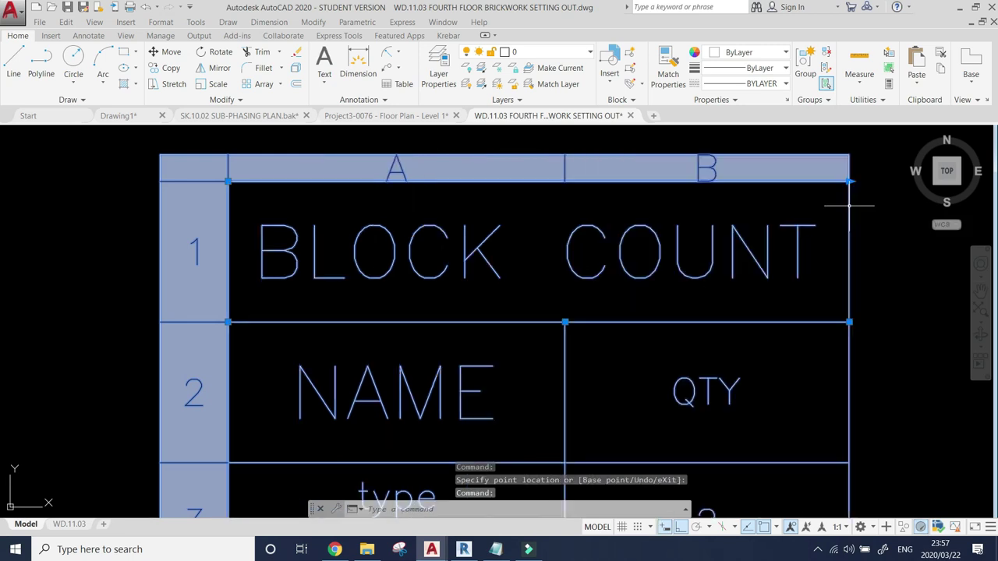
scroll(492, 261, "down", 4)
scroll(492, 261, "down", 2)
left_click(579, 244)
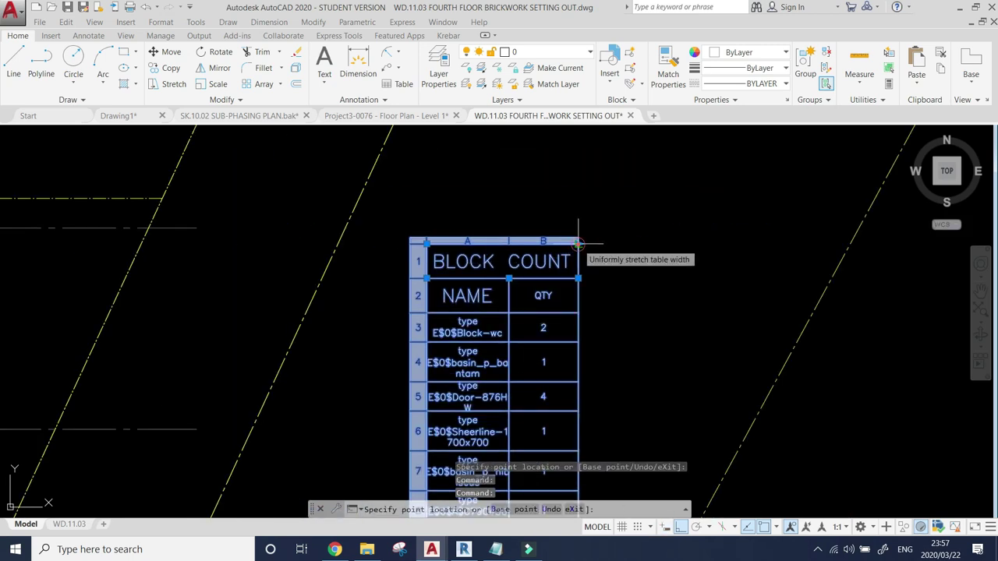
left_click(764, 244)
- Zoom in to check the table's door, basin, bath and WC quantities, then zoom back out
scroll(591, 269, "down", 5)
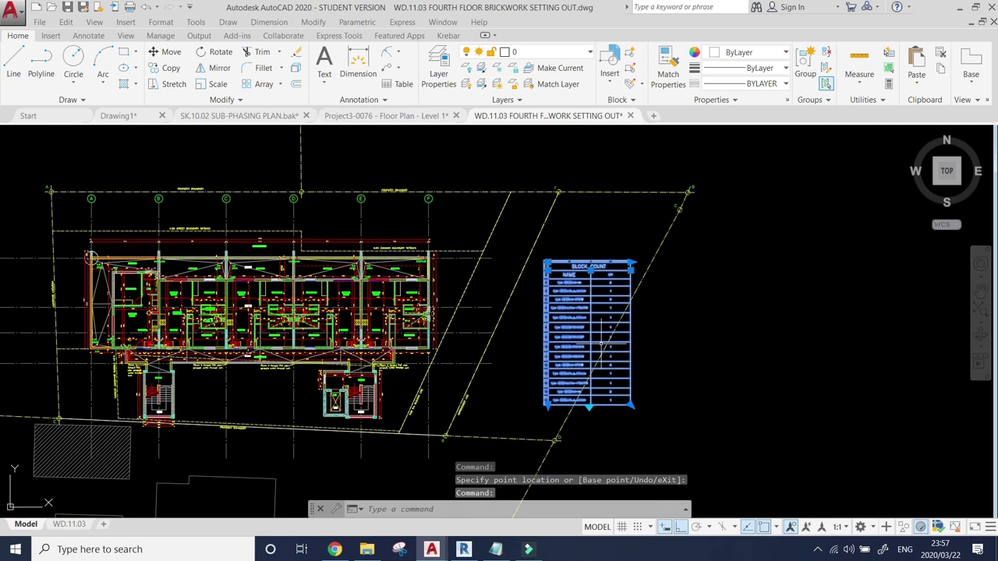
scroll(604, 396, "up", 5)
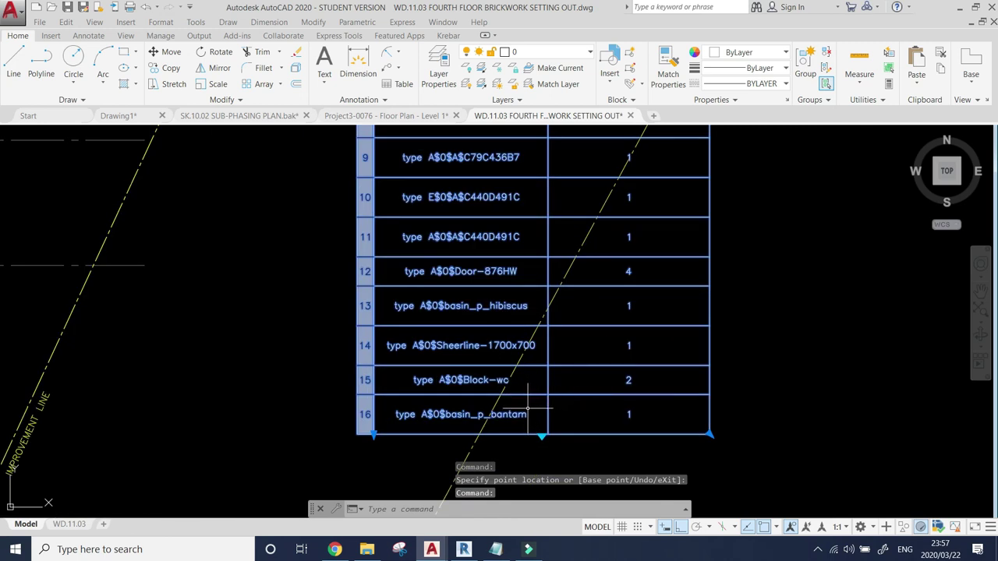
scroll(528, 407, "up", 1)
scroll(528, 402, "down", 3)
scroll(528, 383, "down", 1)
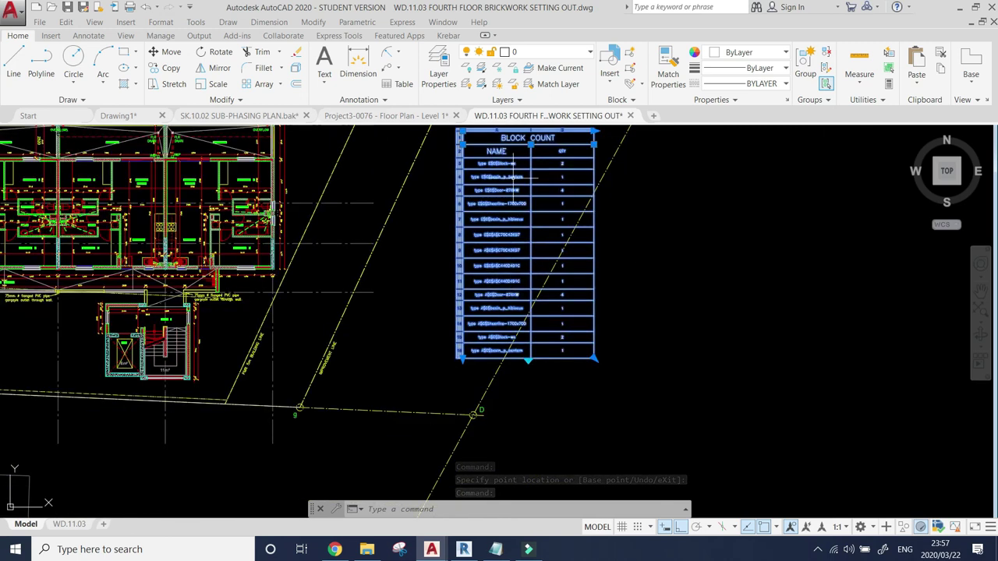
scroll(507, 165, "up", 4)
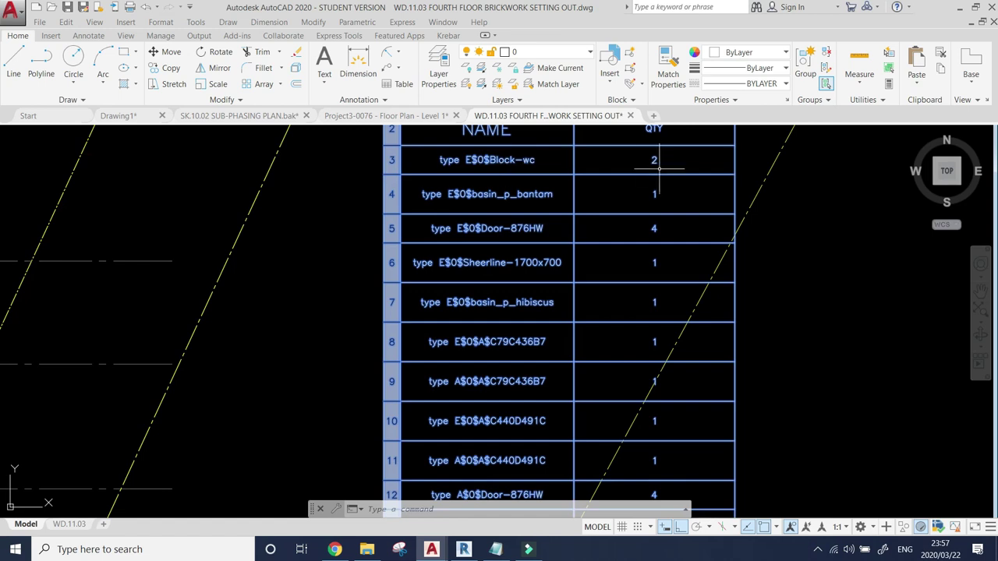
scroll(492, 159, "up", 4)
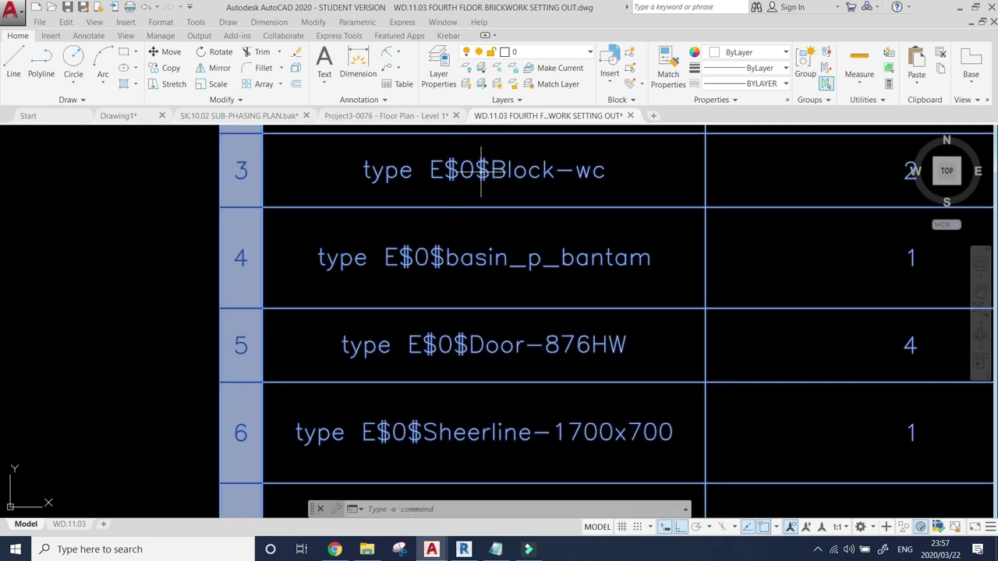
scroll(485, 169, "down", 4)
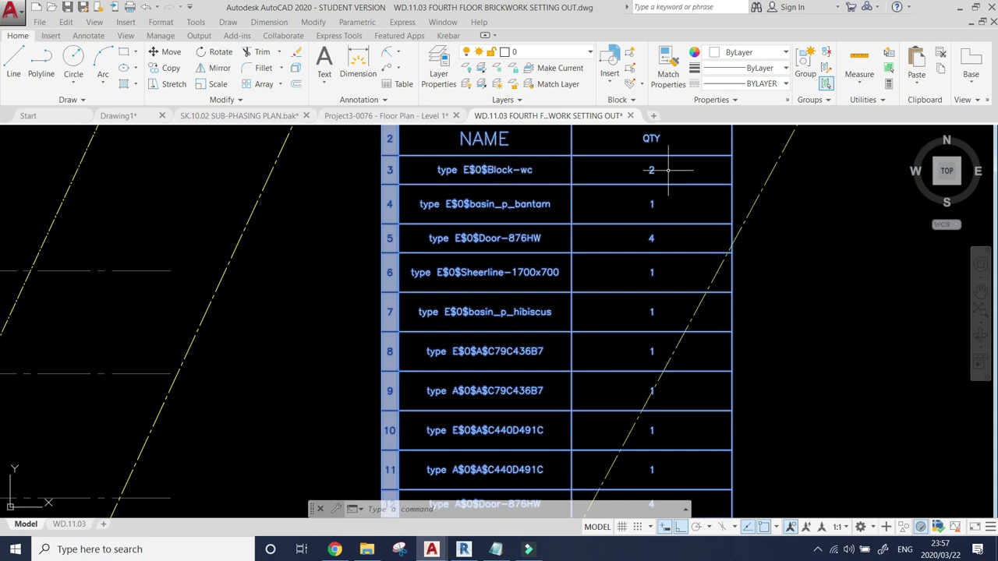
scroll(669, 170, "up", 2)
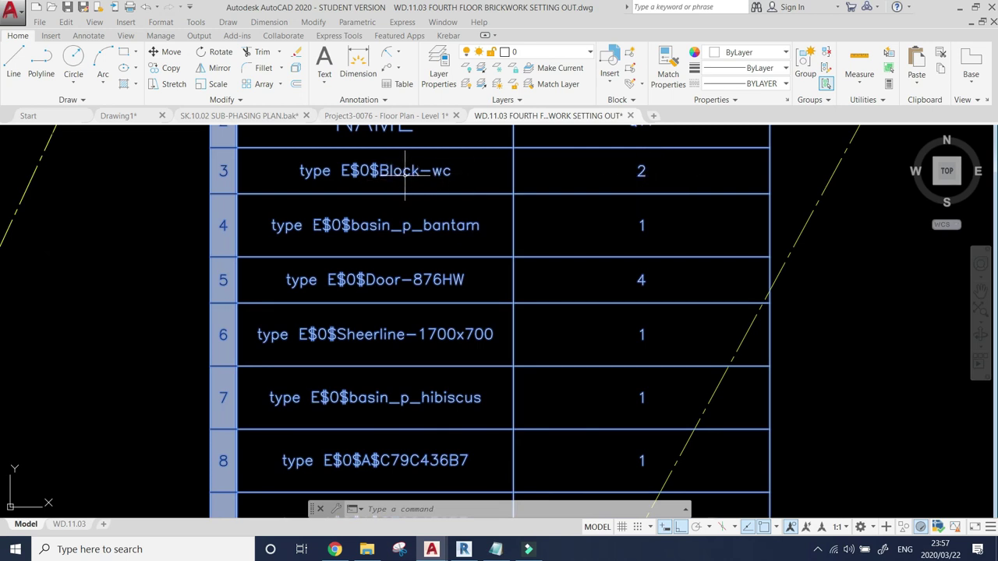
scroll(405, 172, "down", 2)
scroll(406, 205, "up", 2)
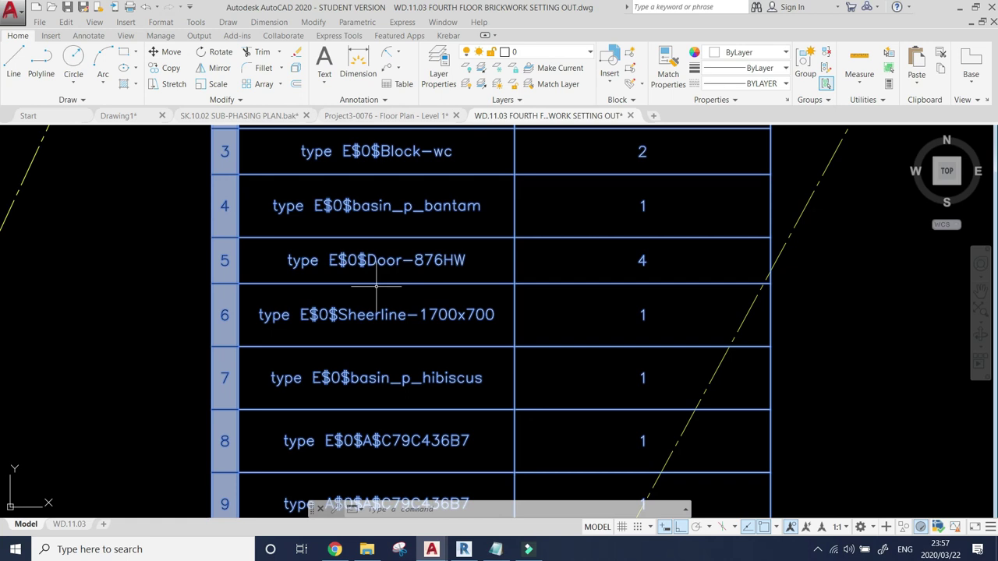
scroll(376, 286, "down", 1)
scroll(405, 277, "down", 2)
scroll(432, 268, "down", 1)
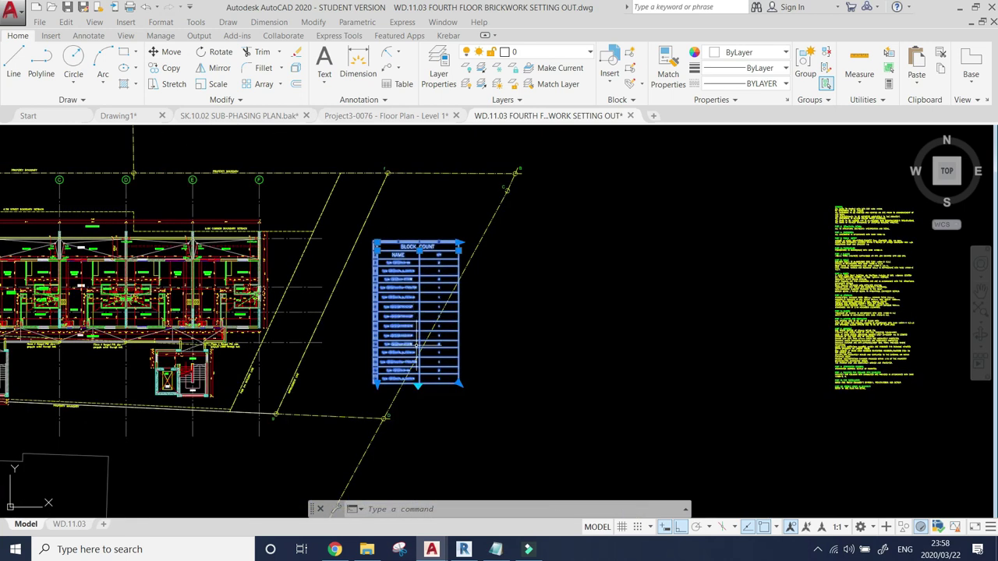
scroll(422, 343, "up", 5)
scroll(468, 390, "down", 2)
scroll(491, 427, "up", 3)
scroll(492, 377, "up", 2)
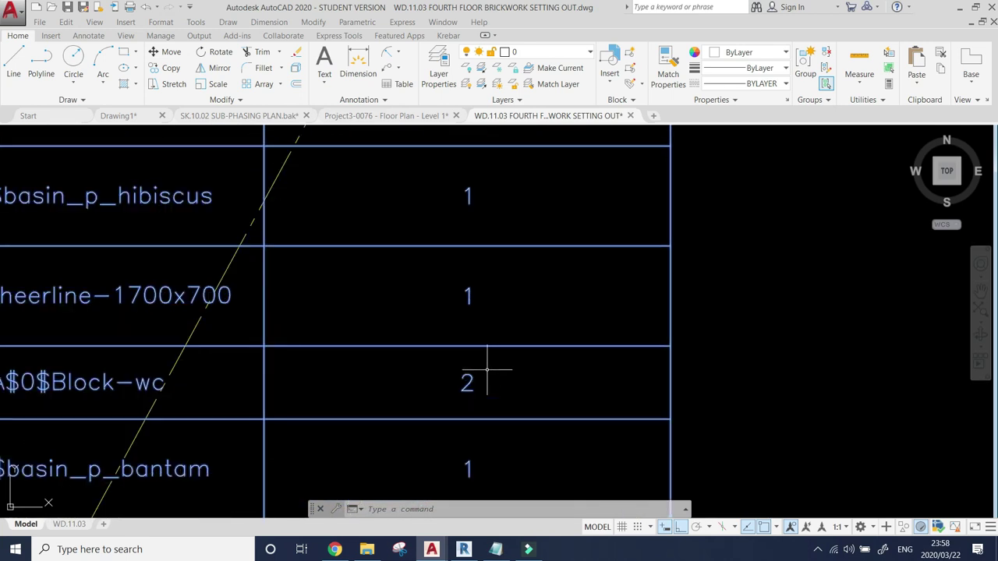
scroll(487, 370, "down", 4)
scroll(508, 356, "down", 3)
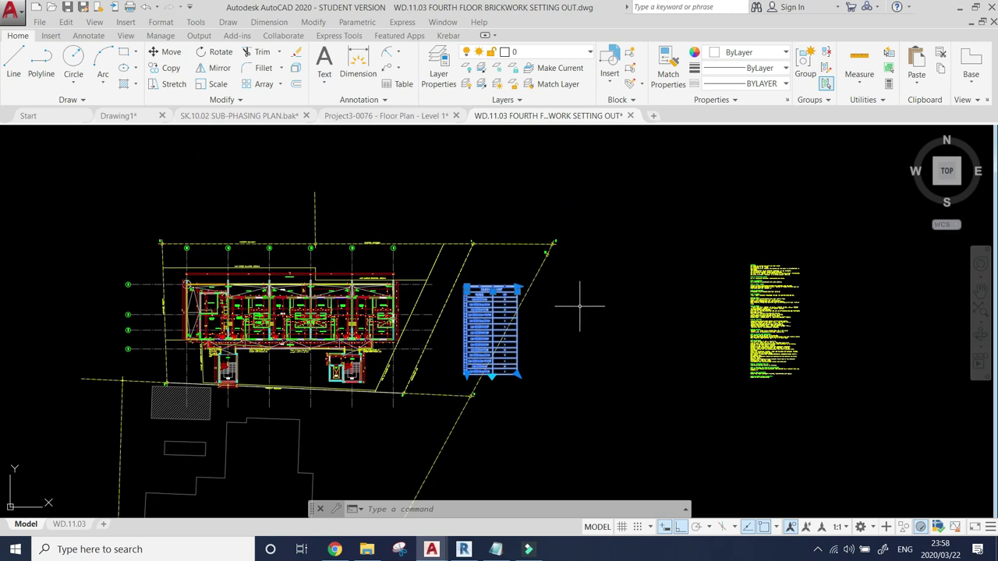
- Insert a BLCALL table counting all blocks beside the first table
key("Escape")
type("BLCAL")
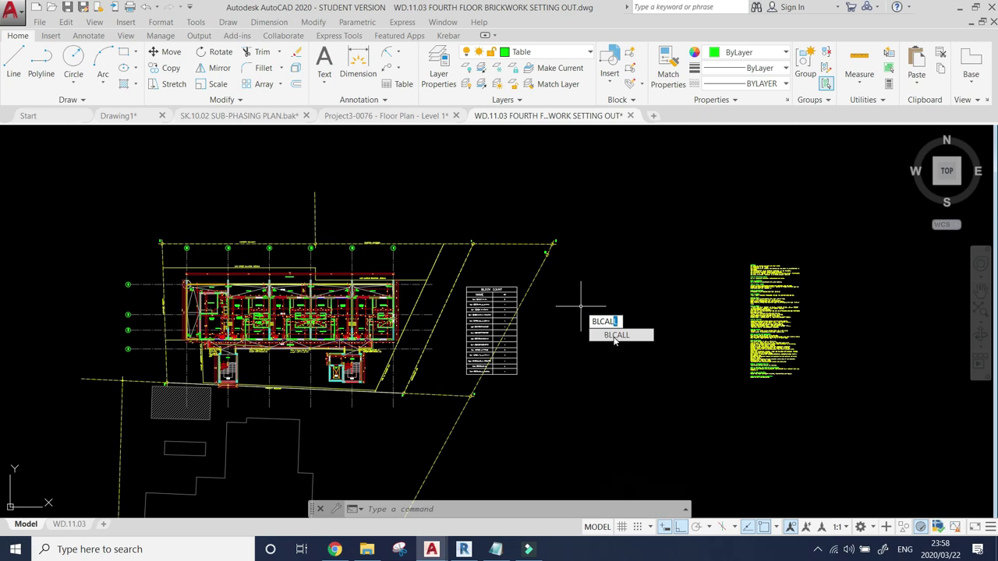
left_click(613, 339)
scroll(557, 284, "down", 4)
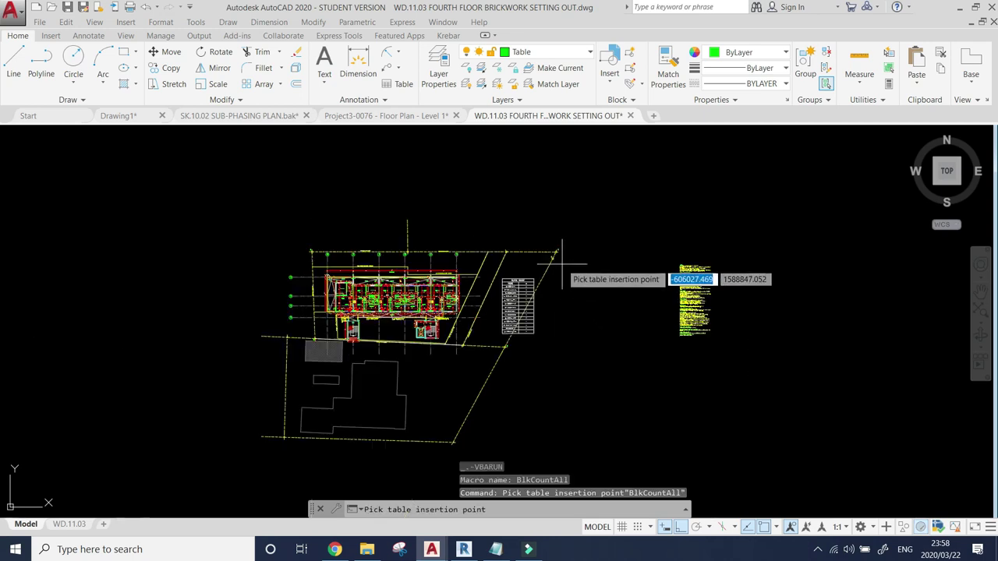
scroll(550, 292, "up", 5)
scroll(646, 279, "up", 2)
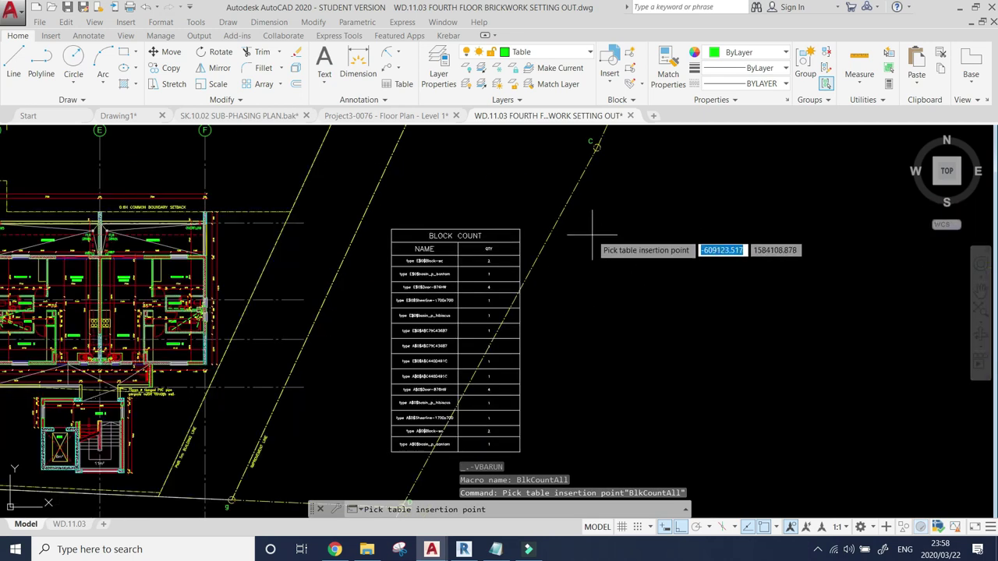
left_click(593, 230)
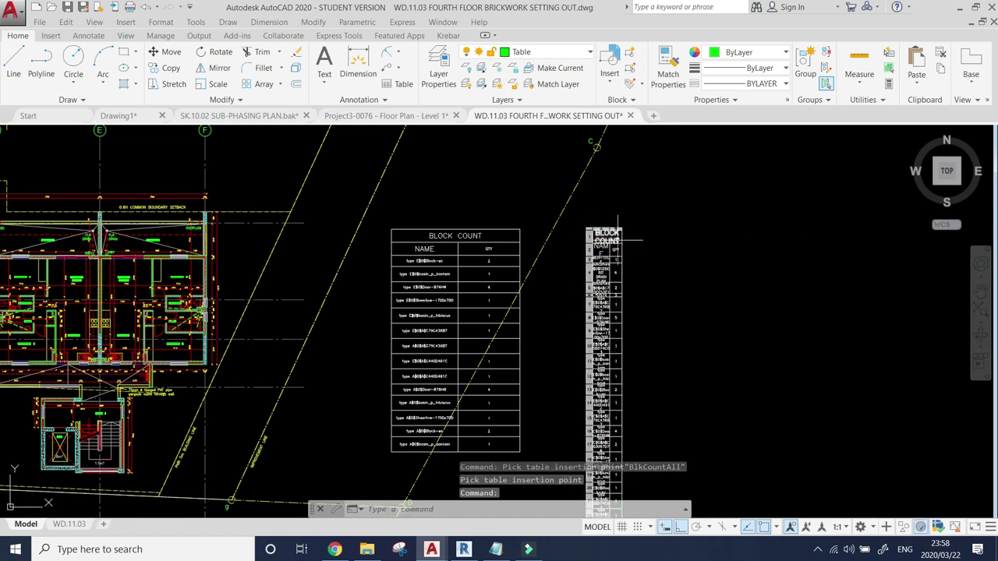
- Make the all-blocks count table much wider
left_click(621, 241)
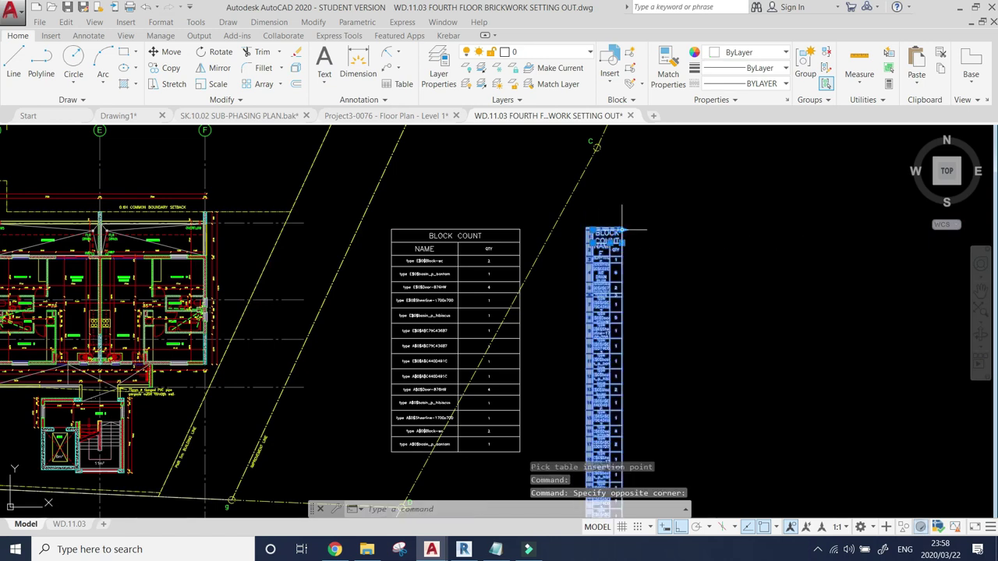
left_click(622, 230)
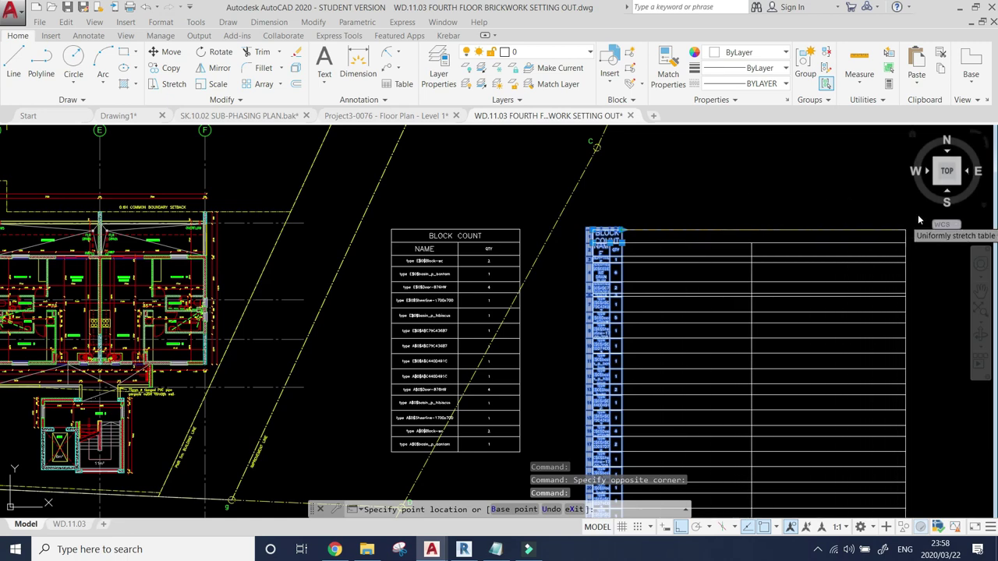
left_click(905, 230)
scroll(585, 265, "down", 5)
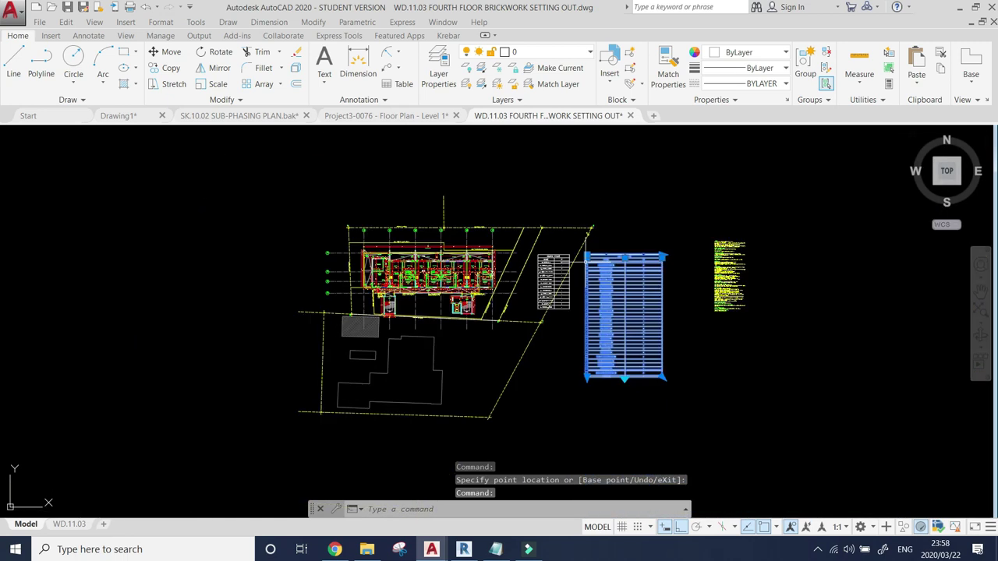
scroll(663, 283, "up", 6)
key("Escape")
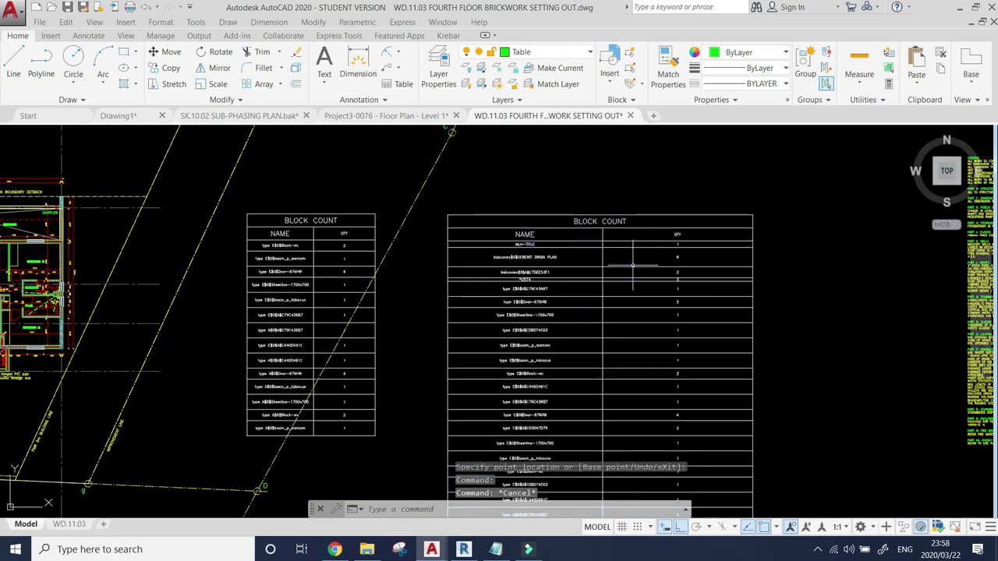
scroll(534, 280, "up", 4)
scroll(472, 234, "up", 2)
scroll(499, 226, "down", 3)
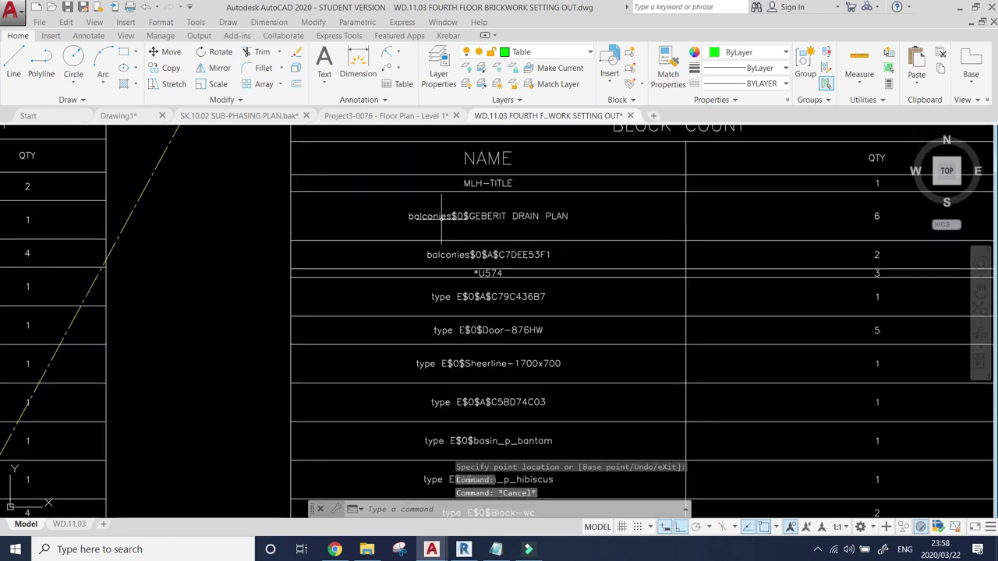
scroll(437, 210, "down", 2)
scroll(515, 191, "up", 4)
scroll(514, 191, "down", 4)
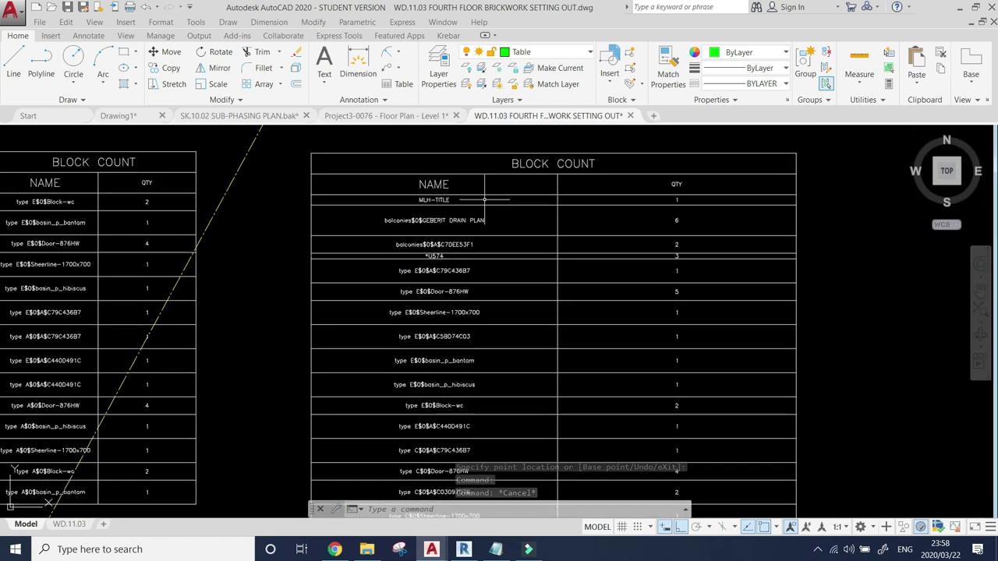
scroll(485, 196, "up", 3)
scroll(499, 218, "down", 2)
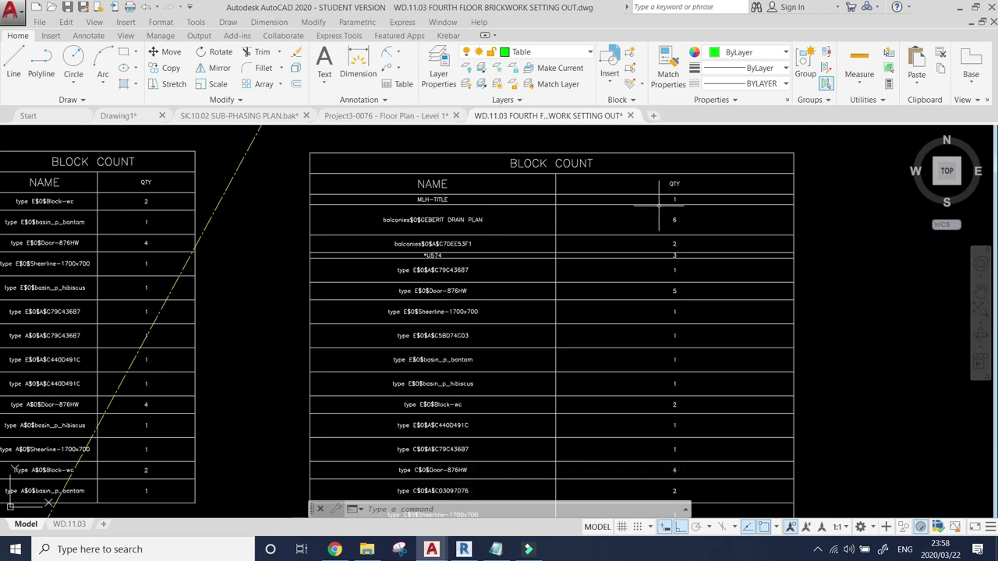
scroll(686, 212, "up", 4)
scroll(692, 218, "down", 2)
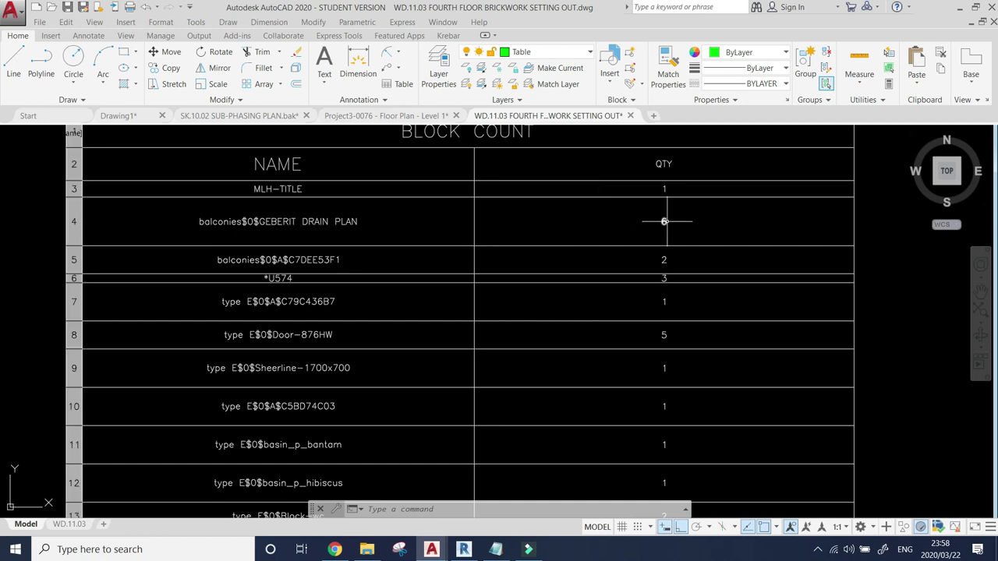
scroll(661, 226, "down", 2)
scroll(661, 232, "up", 3)
scroll(661, 232, "down", 3)
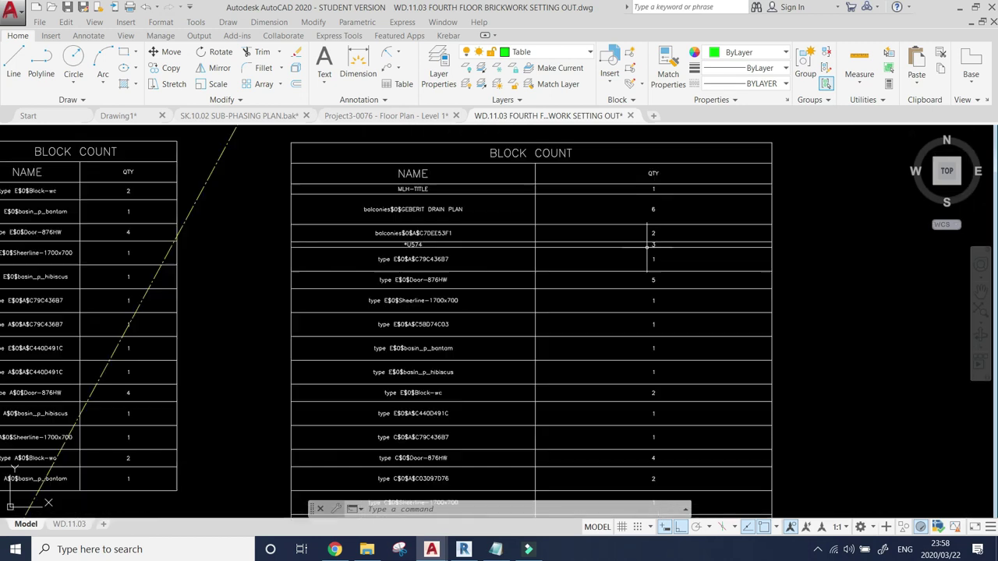
scroll(373, 285, "up", 1)
scroll(397, 280, "up", 3)
scroll(510, 216, "down", 5)
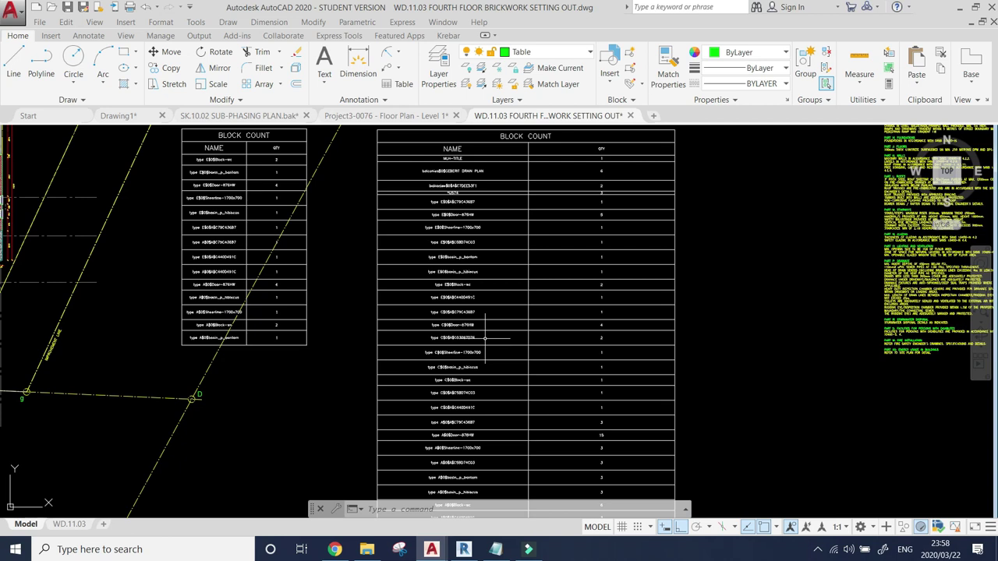
scroll(485, 338, "up", 3)
scroll(522, 258, "up", 2)
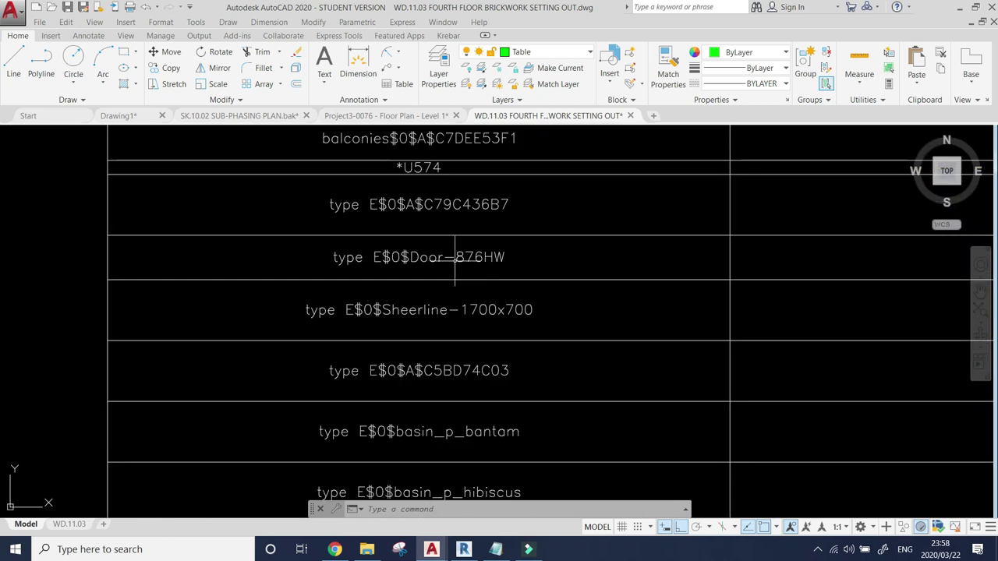
scroll(455, 257, "down", 1)
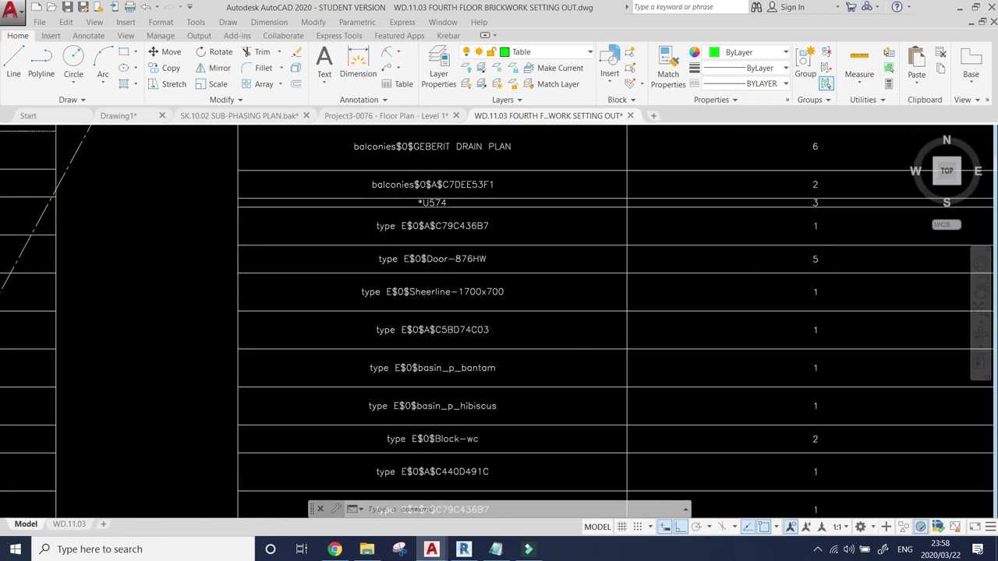
scroll(457, 341, "down", 2)
scroll(456, 341, "down", 2)
scroll(457, 367, "up", 2)
scroll(446, 335, "down", 1)
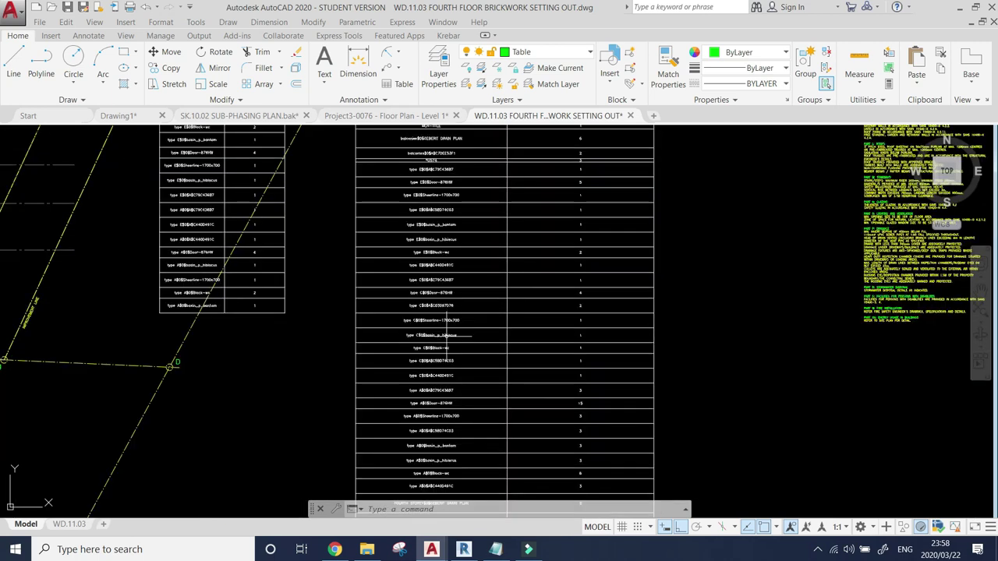
scroll(460, 336, "down", 1)
scroll(467, 337, "down", 3)
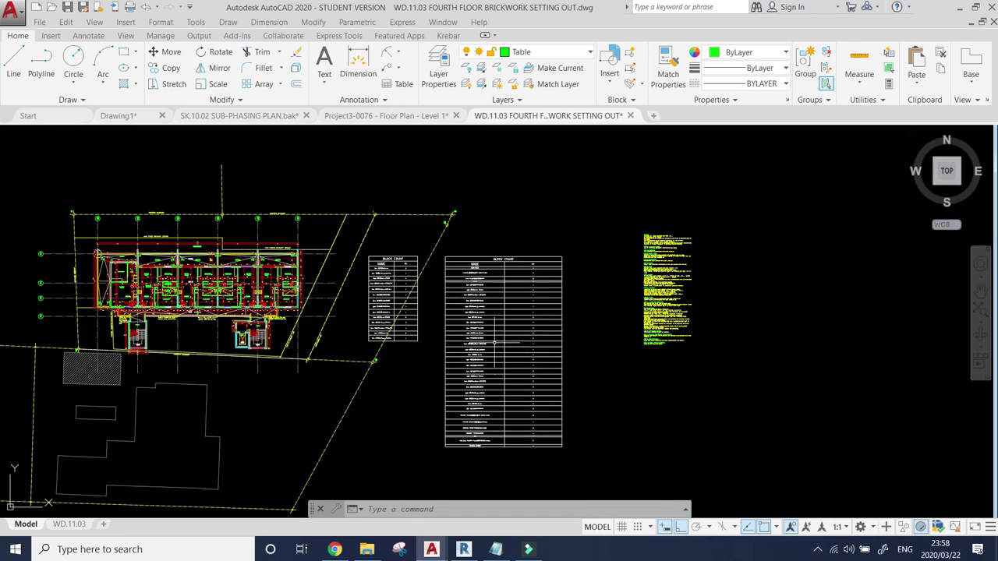
scroll(491, 340, "up", 4)
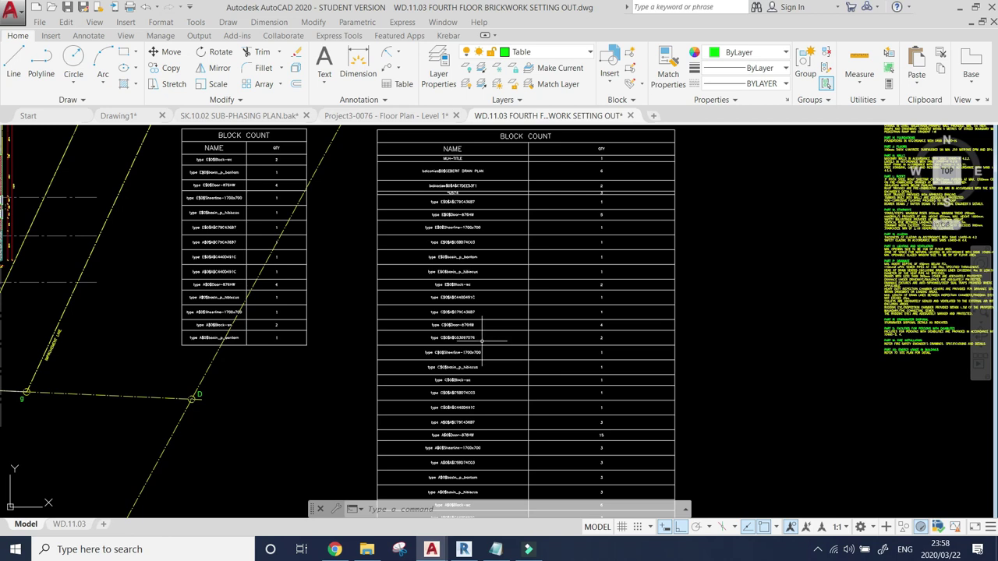
left_click(481, 341)
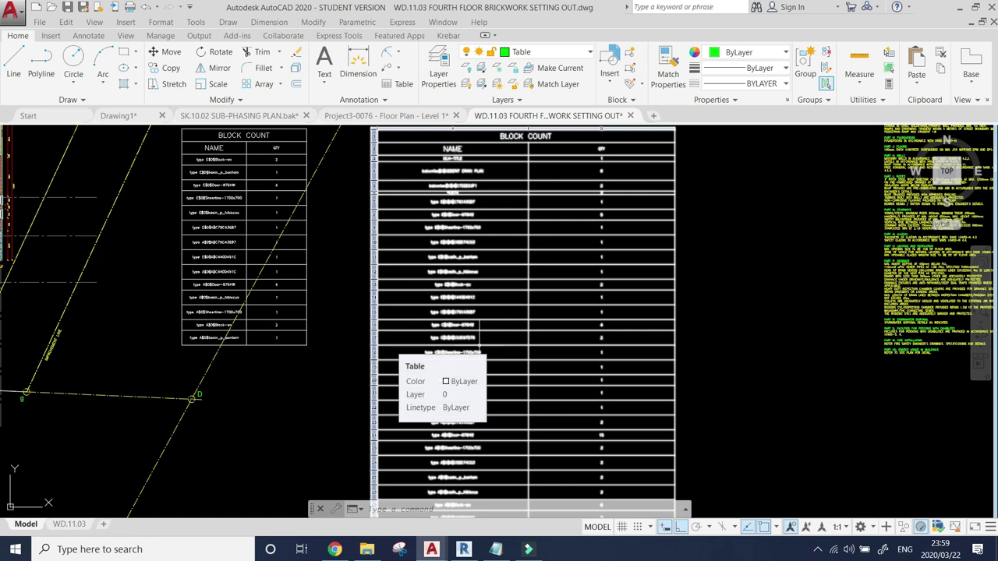
key("Escape")
scroll(535, 357, "down", 4)
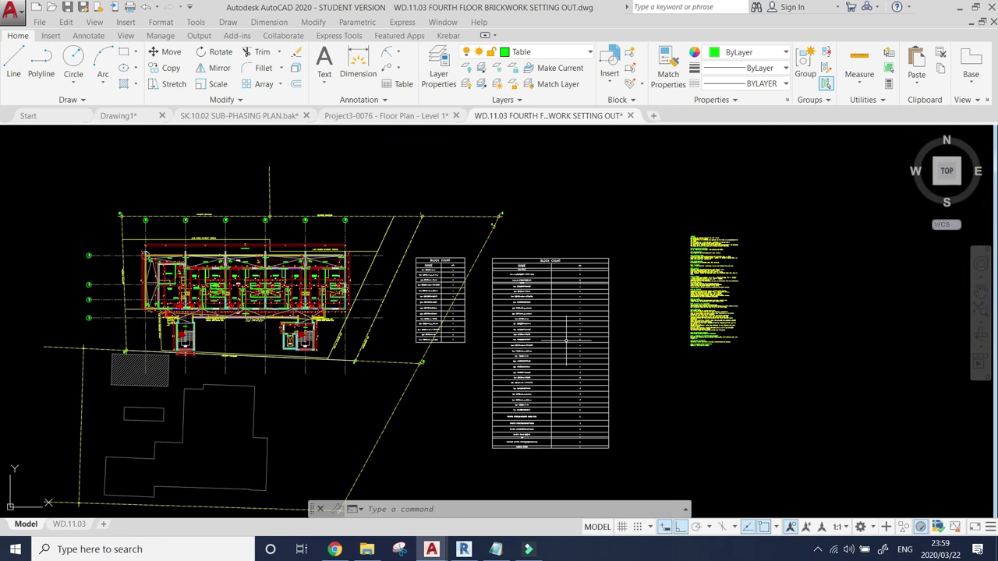
scroll(565, 290, "up", 2)
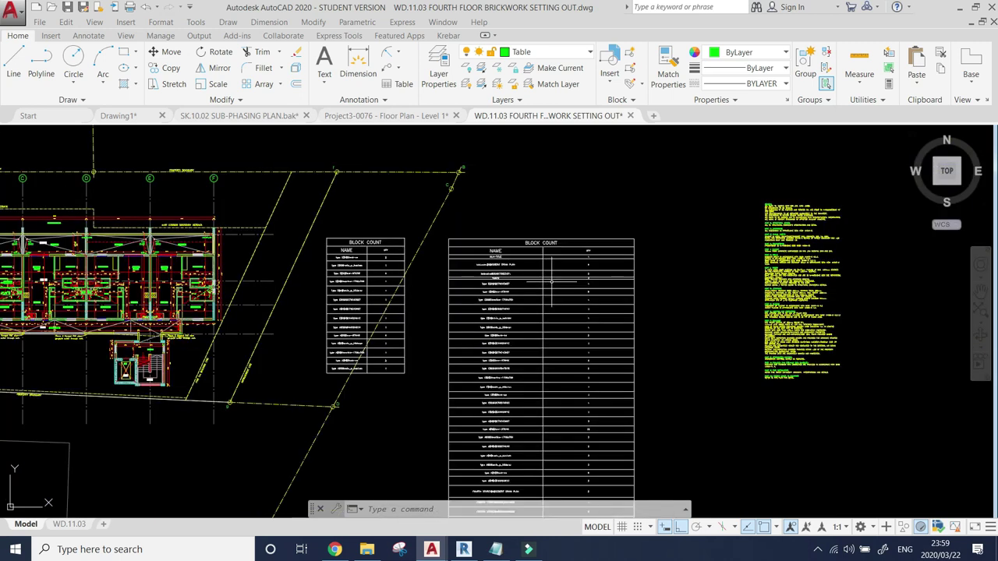
left_click(553, 278)
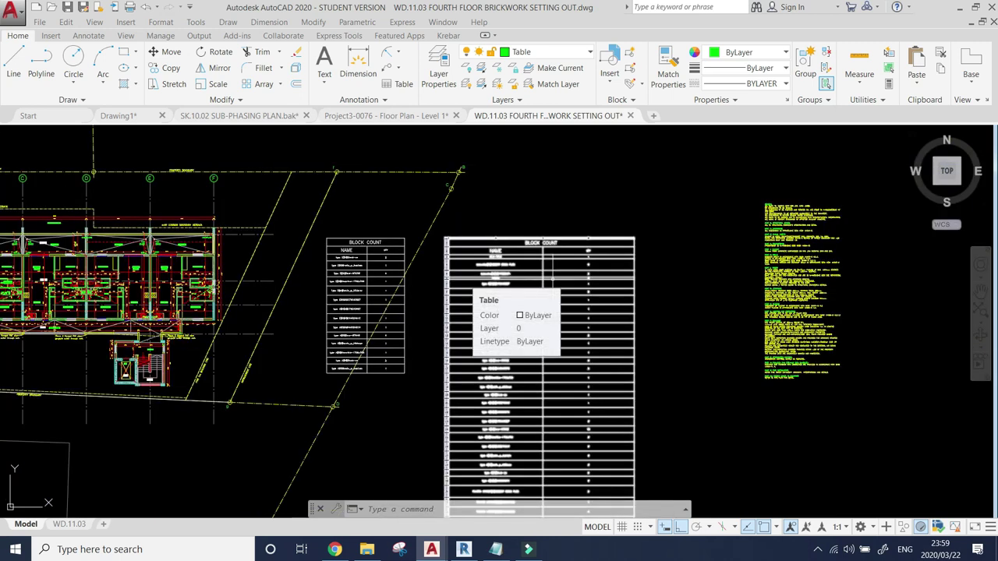
scroll(379, 285, "up", 3)
scroll(379, 285, "up", 1)
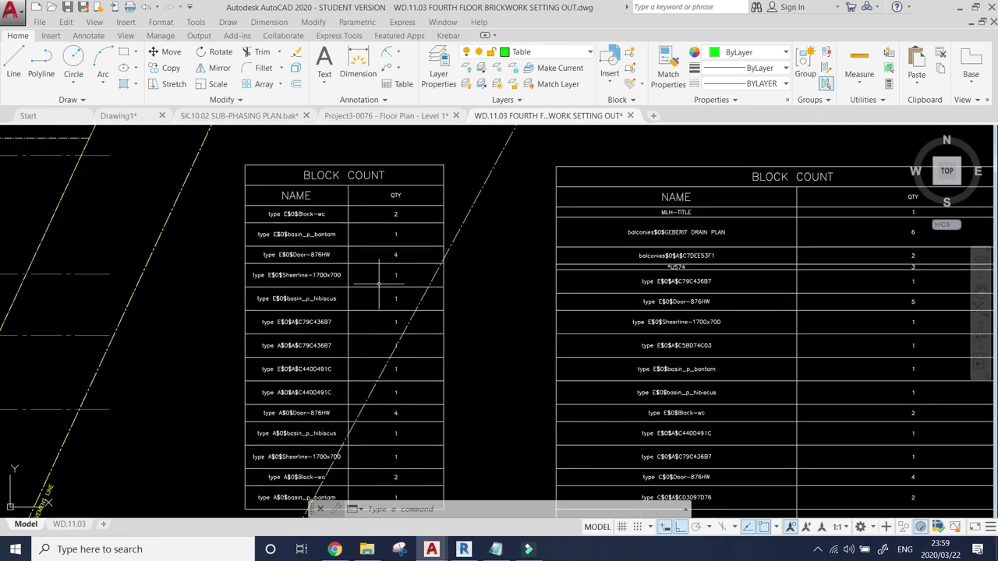
scroll(379, 285, "down", 2)
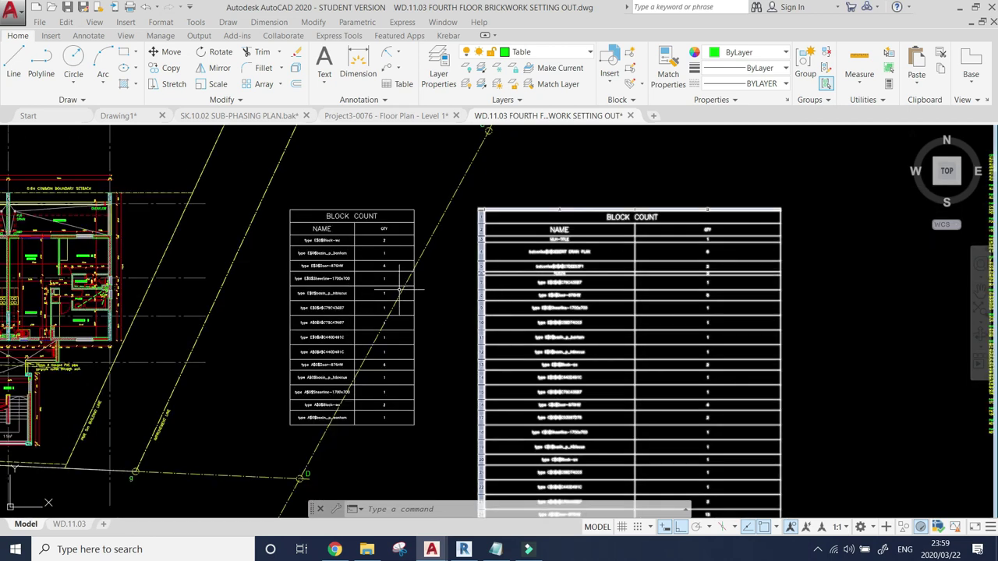